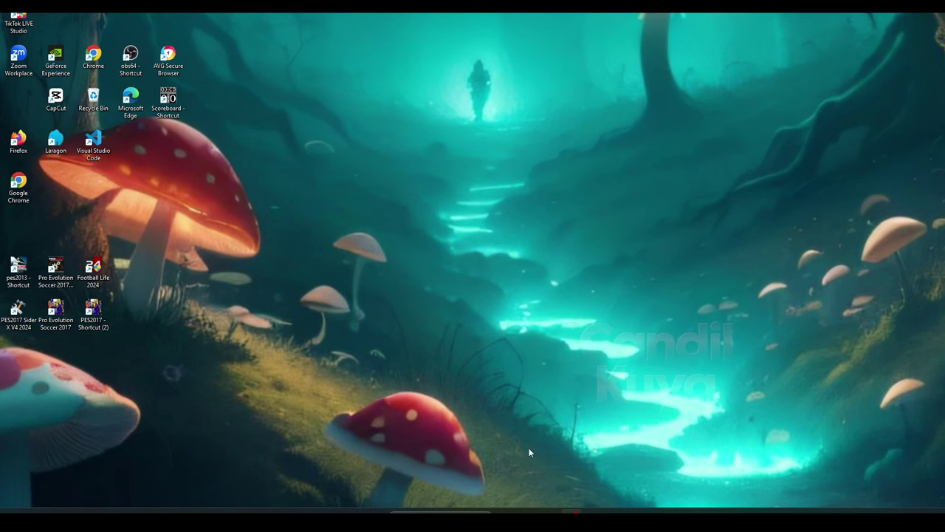
Browse File Explorer to C:\xampp\htdocs and select the tabungan project folder.
click(506, 510)
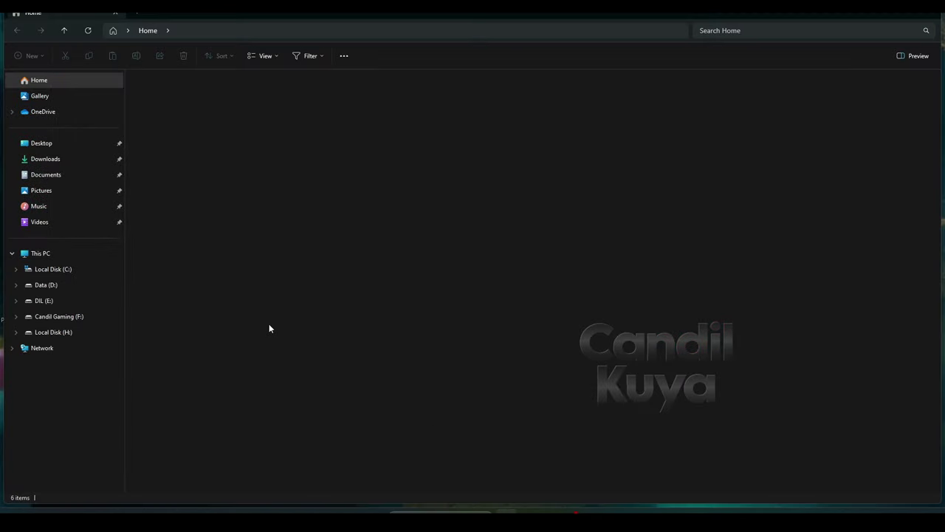
click(76, 270)
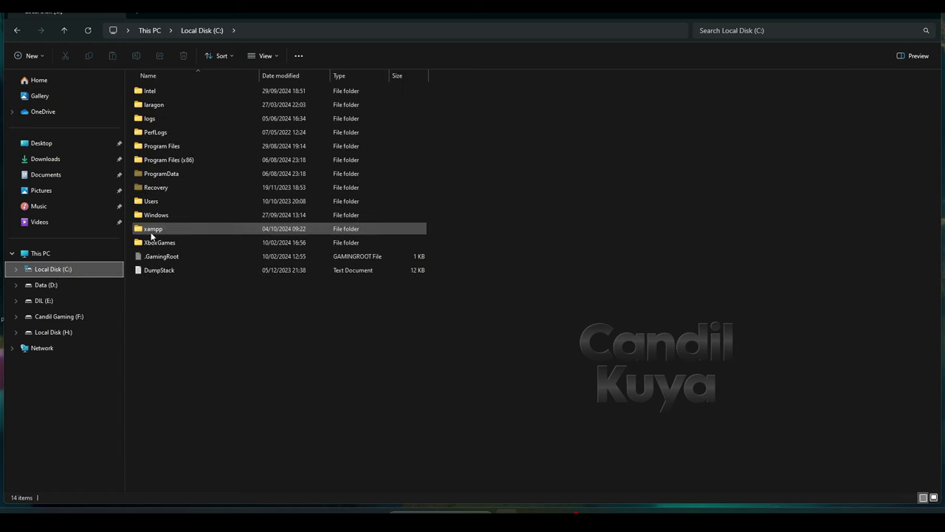
double_click(151, 236)
double_click(159, 157)
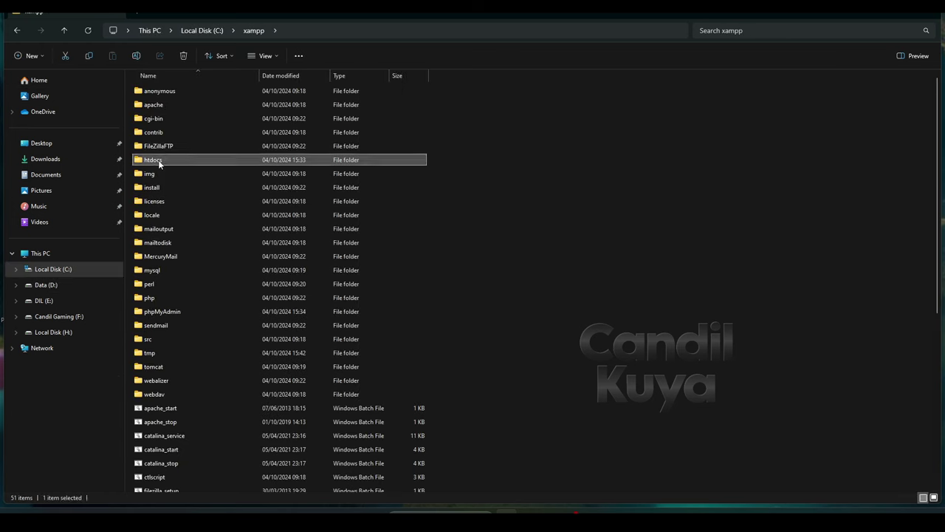
click(158, 121)
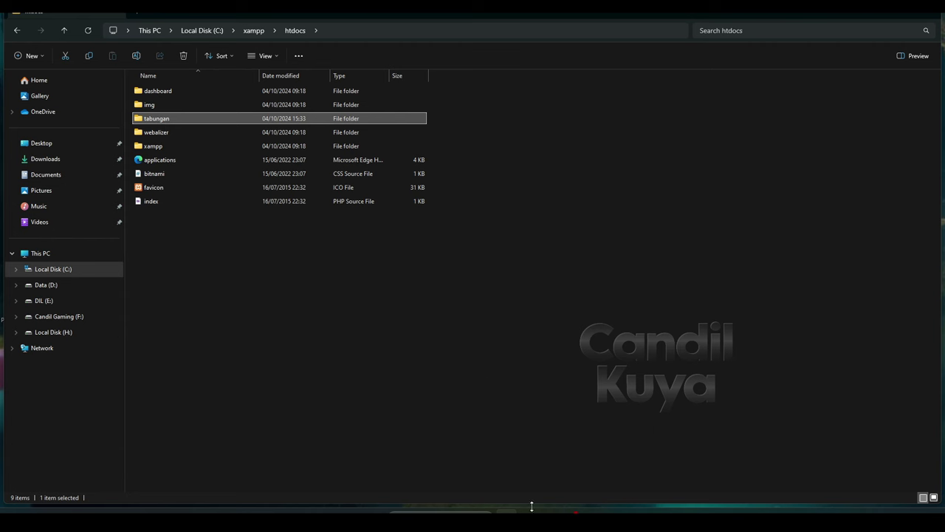
Launch XAMPP Control Panel and start the Apache and MySQL servers.
mouse_move(532, 509)
click(571, 478)
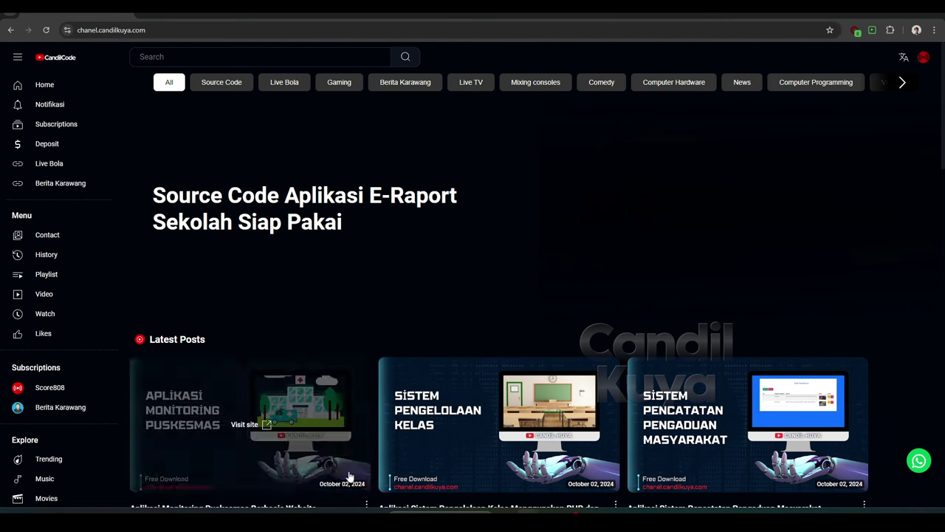
key(super+s)
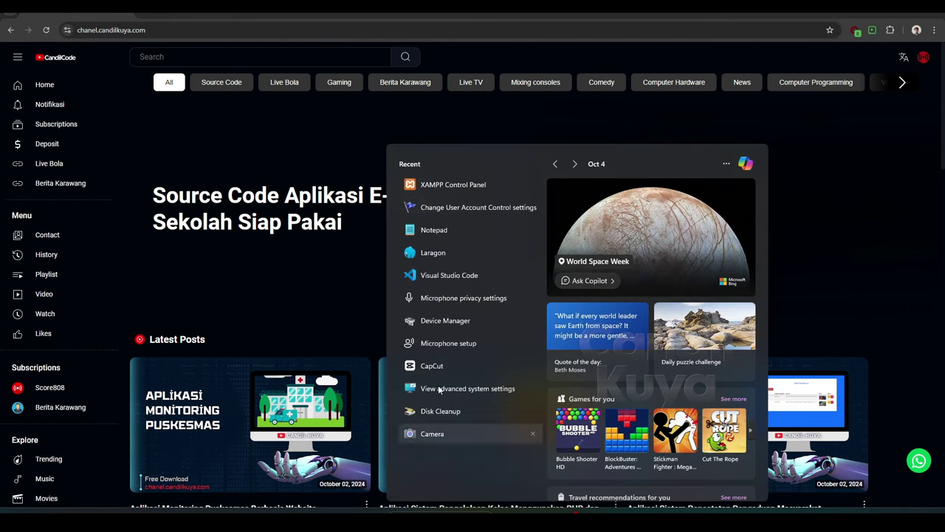
click(437, 185)
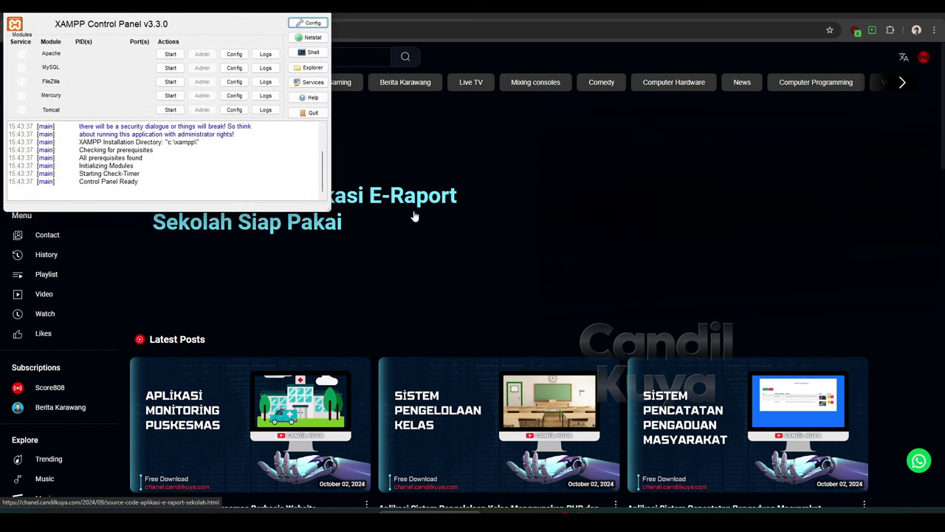
click(170, 55)
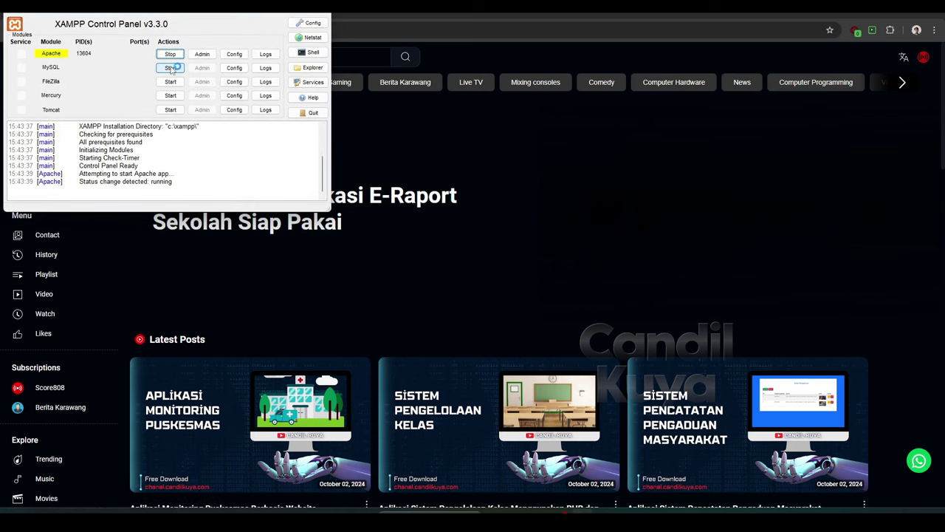
click(171, 68)
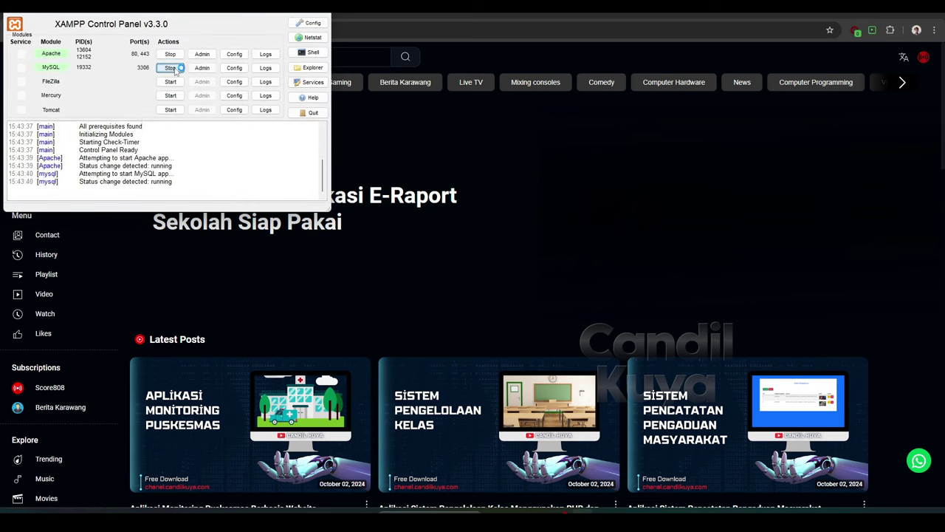
Load localhost/phpmyadmin in the browser and go to its Databases page.
click(271, 13)
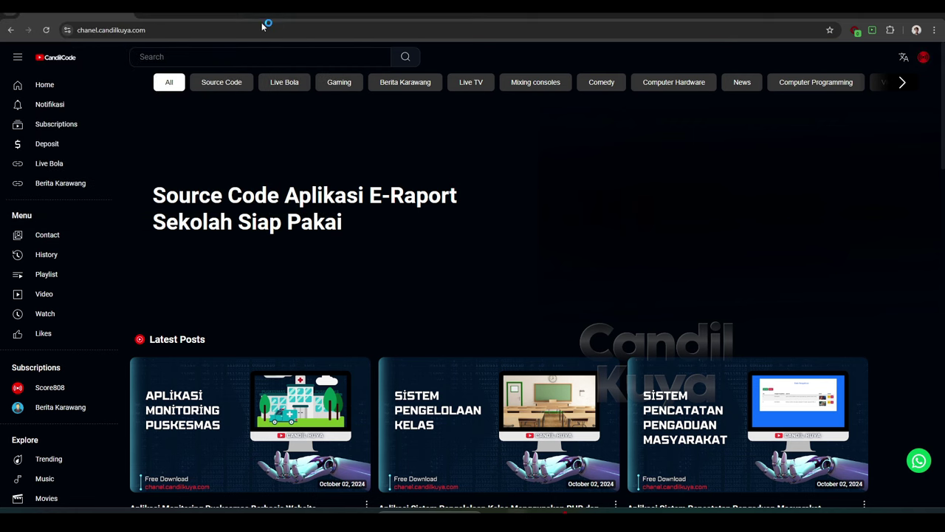
click(188, 31)
text(l)
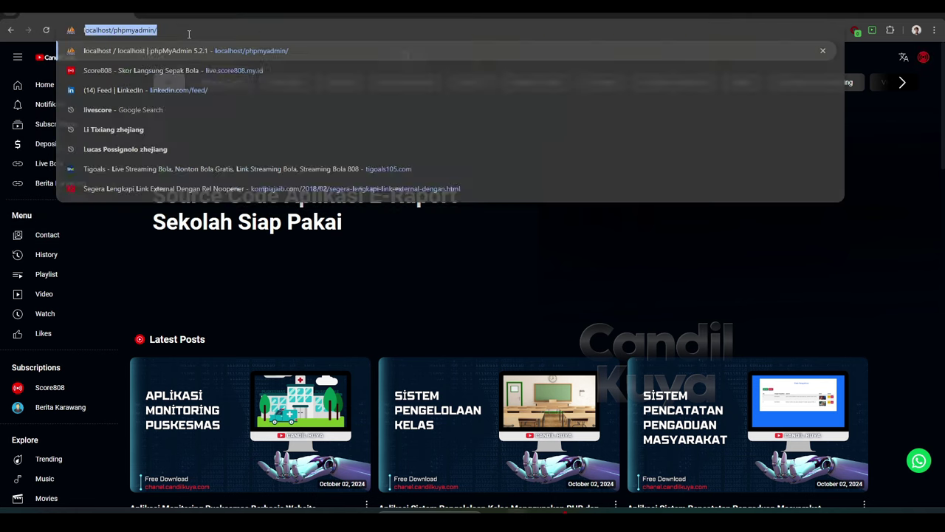
text(oca)
key(Return)
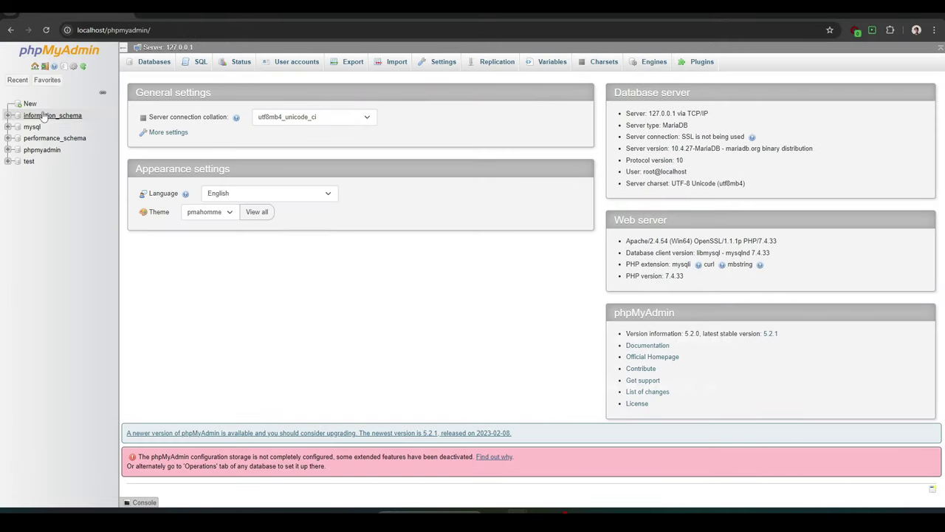
click(28, 106)
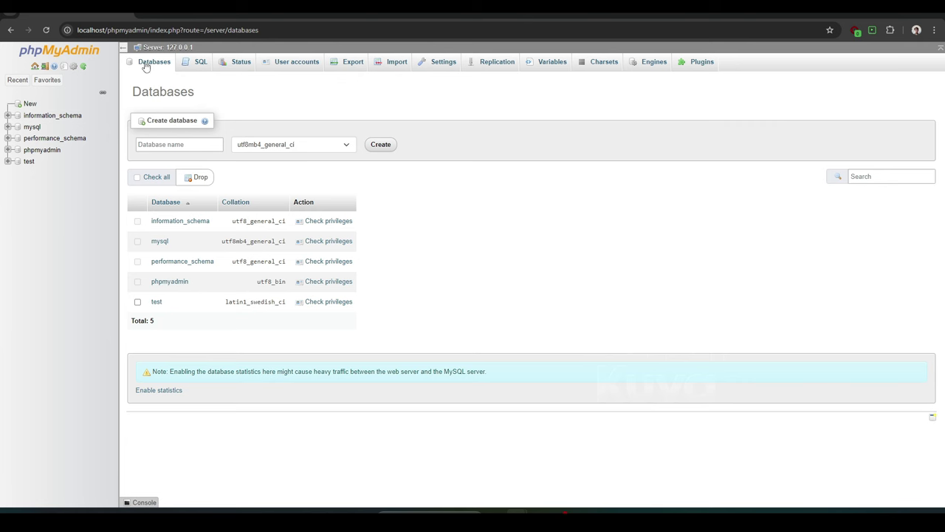
Load localhost/tabungan/ in a new tab and copy the missing database name db_tabsis.
key(ctrl+t)
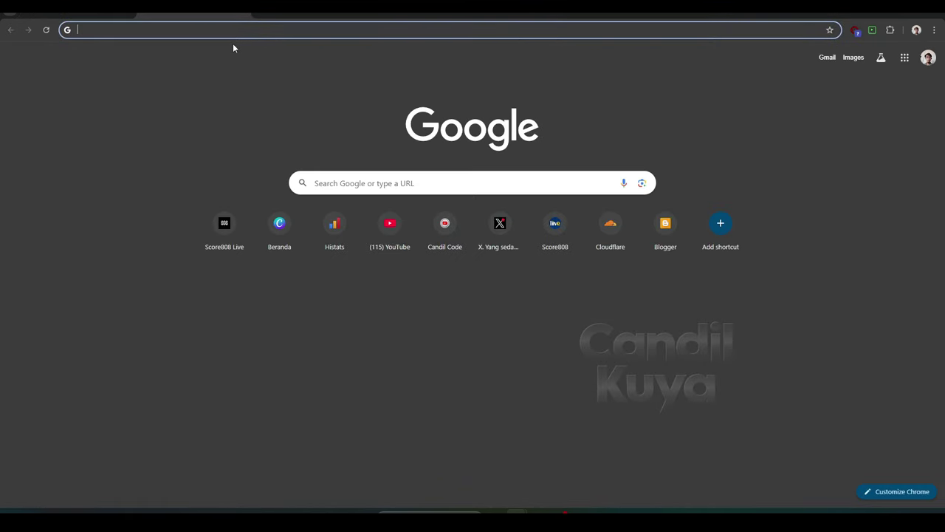
text(localhos)
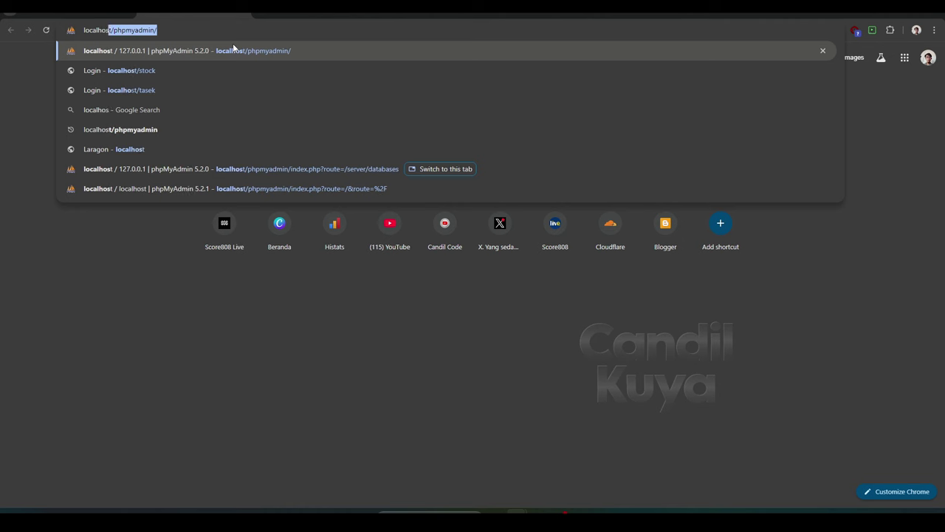
text(t/tabung)
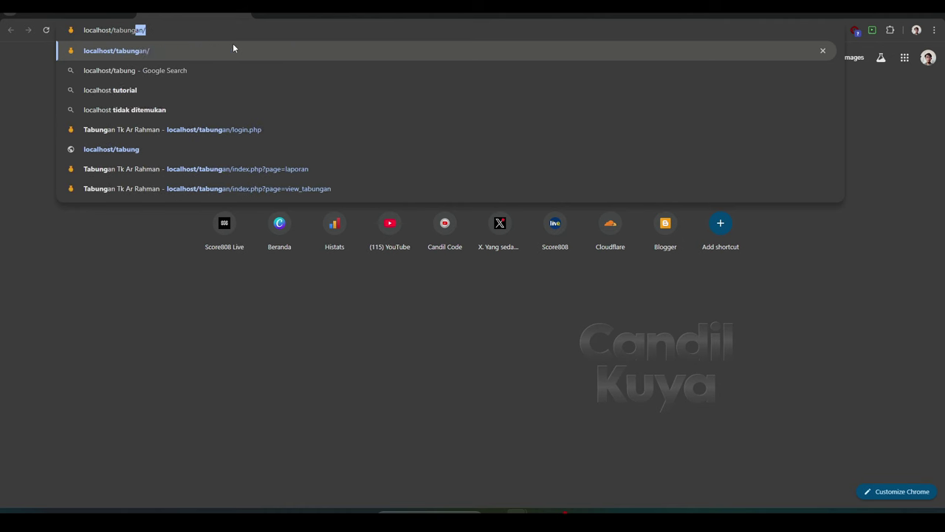
text(an/)
key(Return)
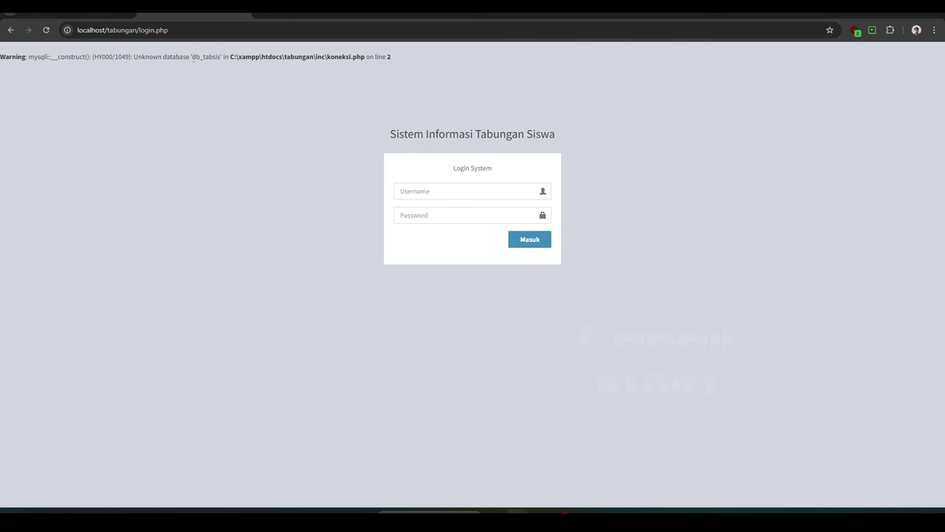
drag(201, 58, 220, 58)
right_click(215, 59)
click(244, 69)
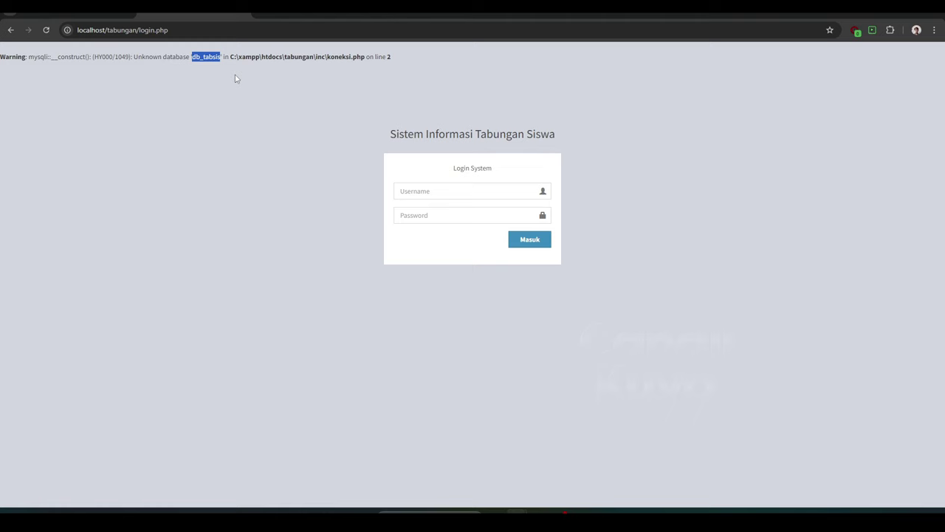
click(91, 14)
Create a new database named db_tabsis in phpMyAdmin.
click(177, 145)
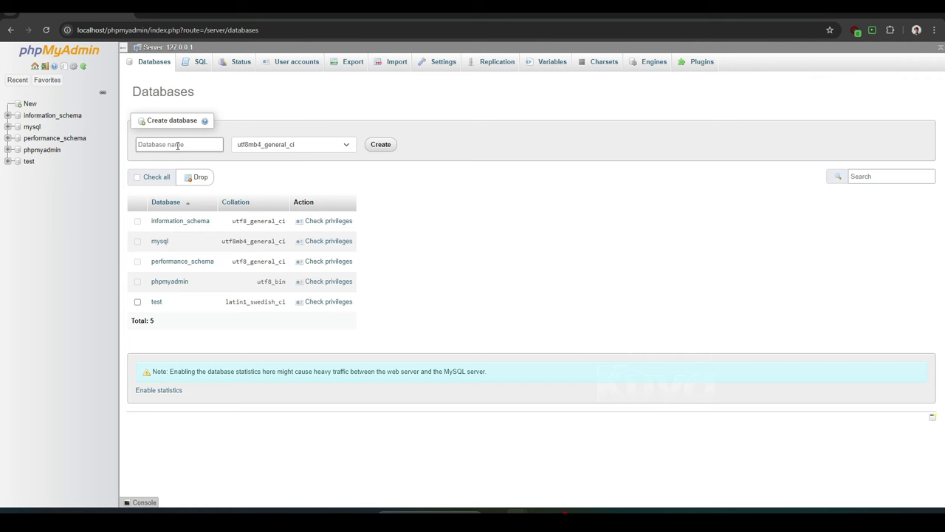
right_click(177, 145)
click(211, 243)
click(377, 147)
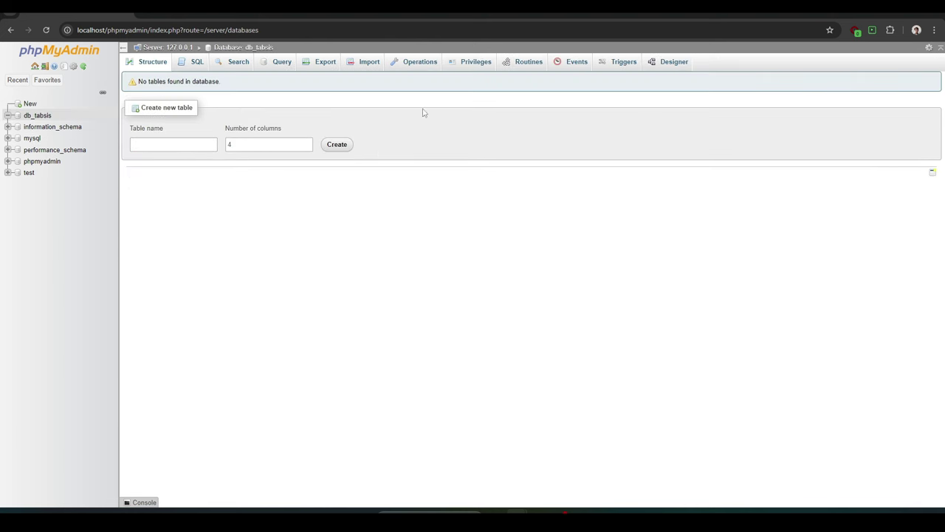
Import db_tabsis.sql into db_tabsis, adding tables such as tb_kelas, tb_siswa and tb_tabungan.
click(368, 64)
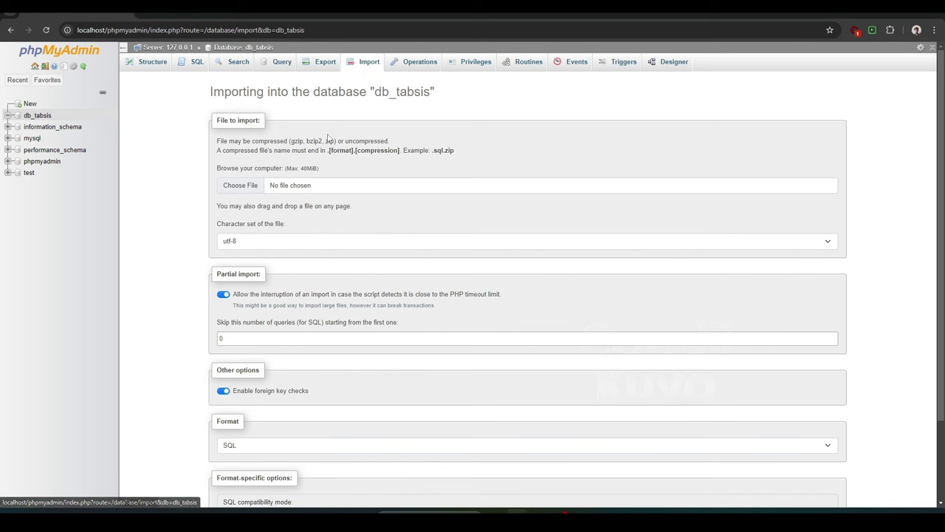
click(259, 186)
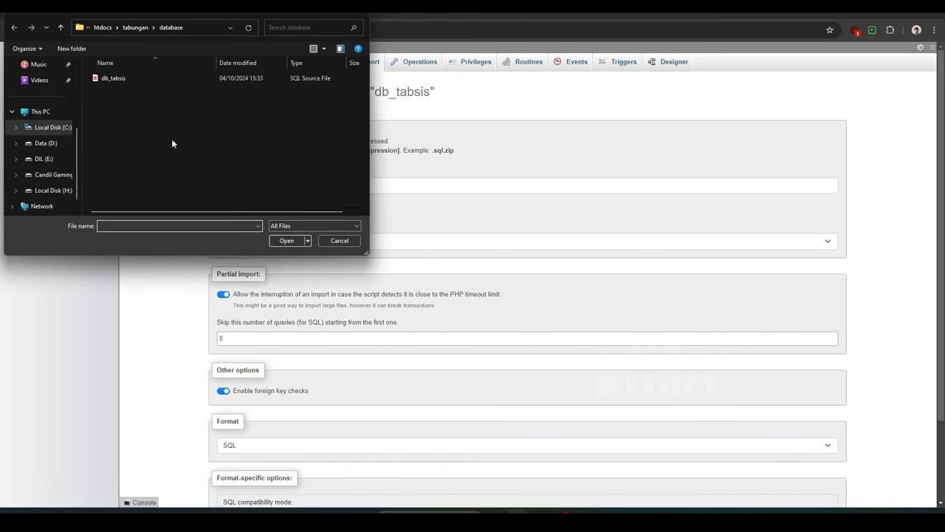
click(120, 79)
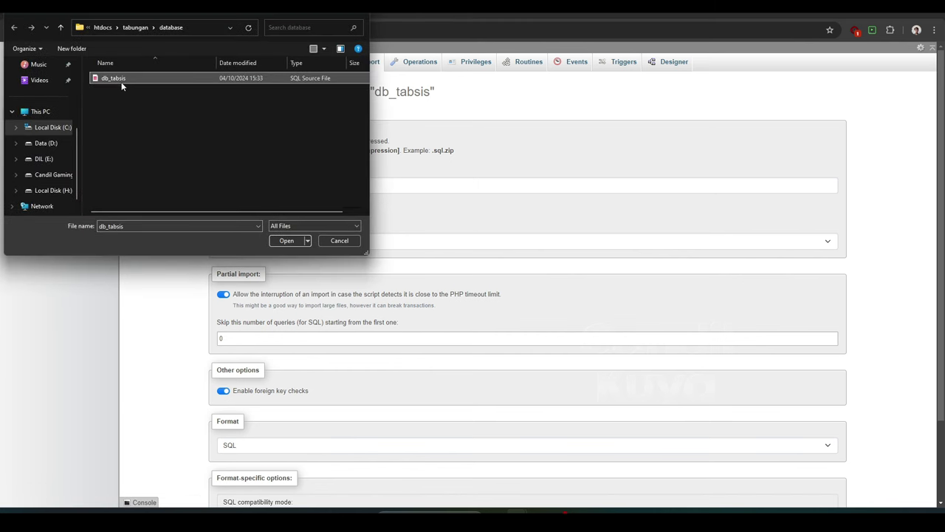
click(288, 240)
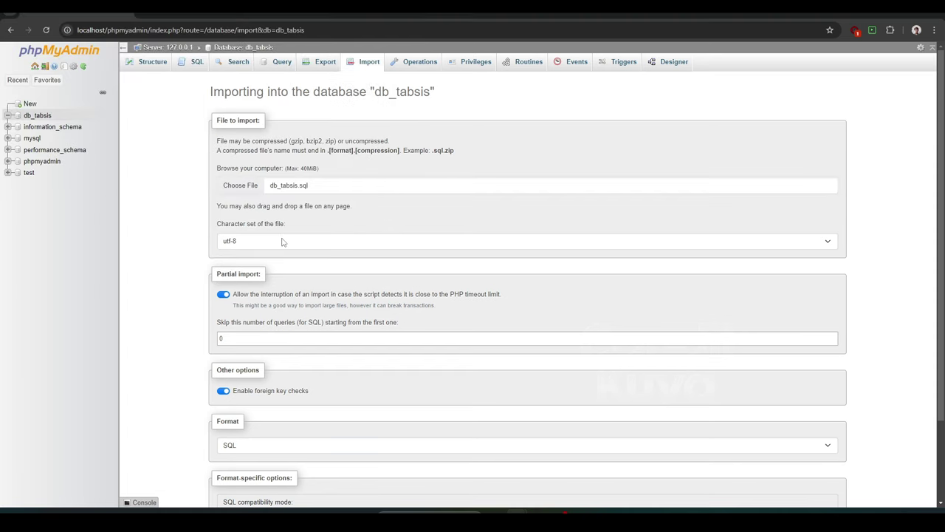
scroll(281, 242, down, 3)
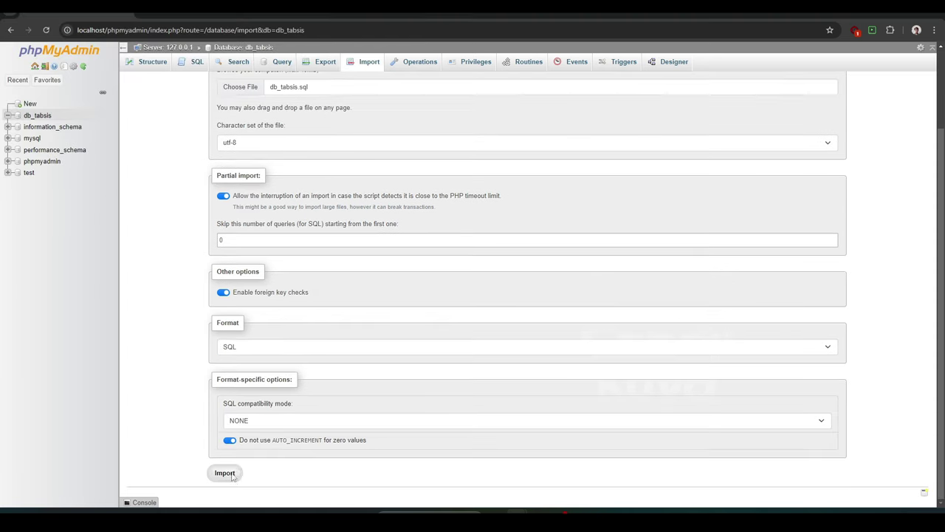
click(232, 475)
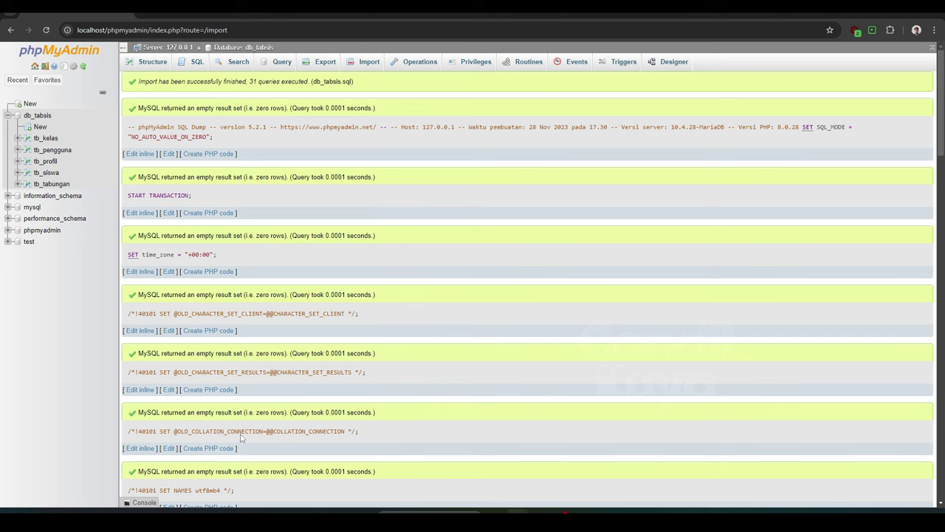
Reload the tabungan login page and sign in as admin with the account password.
click(189, 15)
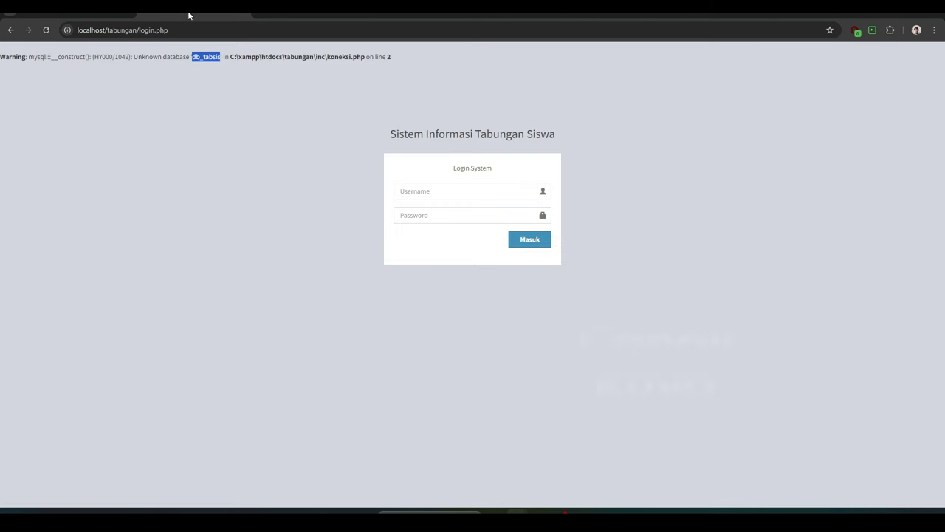
click(46, 30)
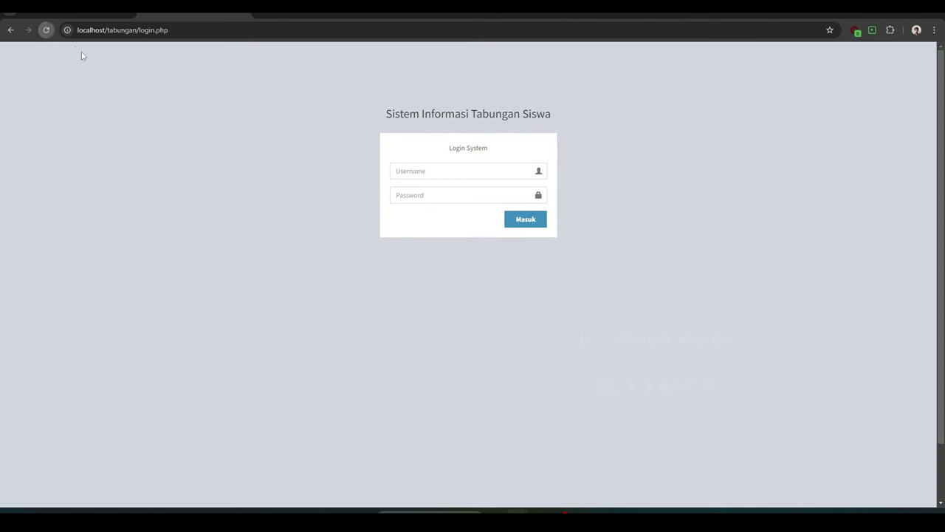
click(400, 172)
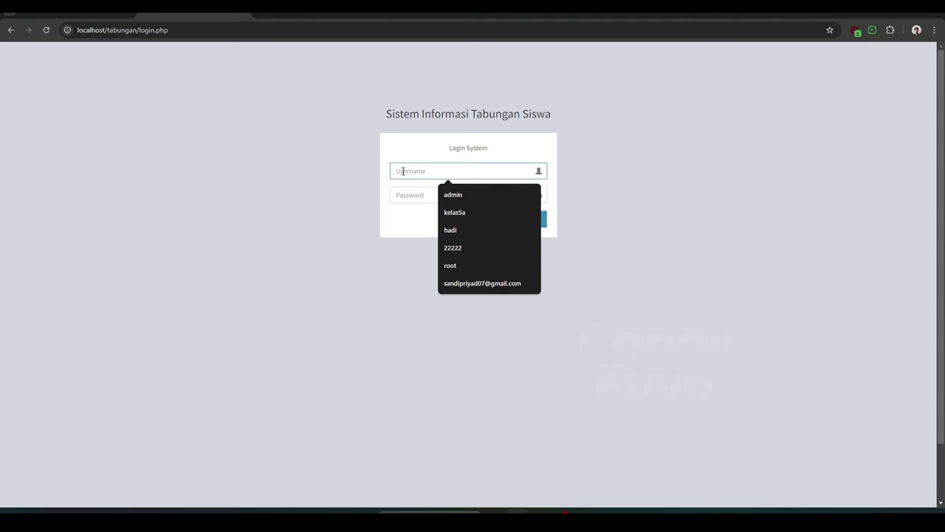
text(admin)
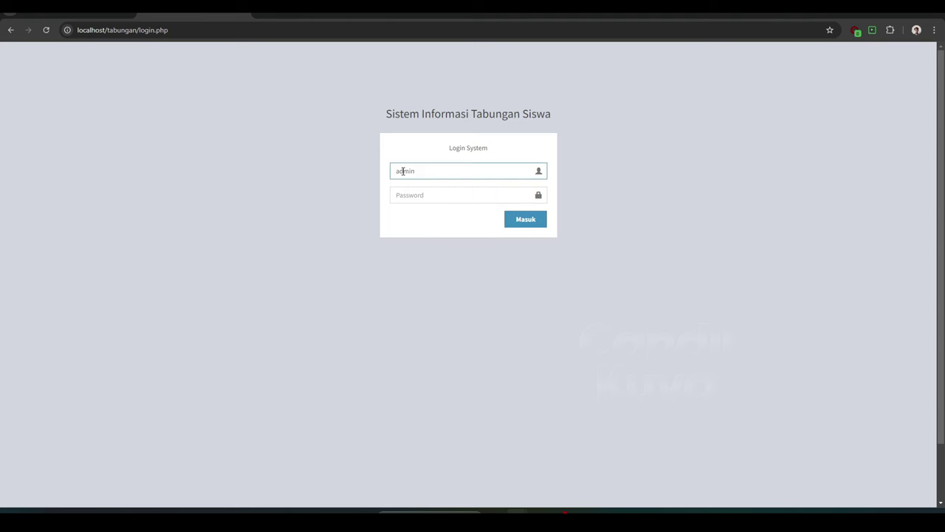
click(416, 192)
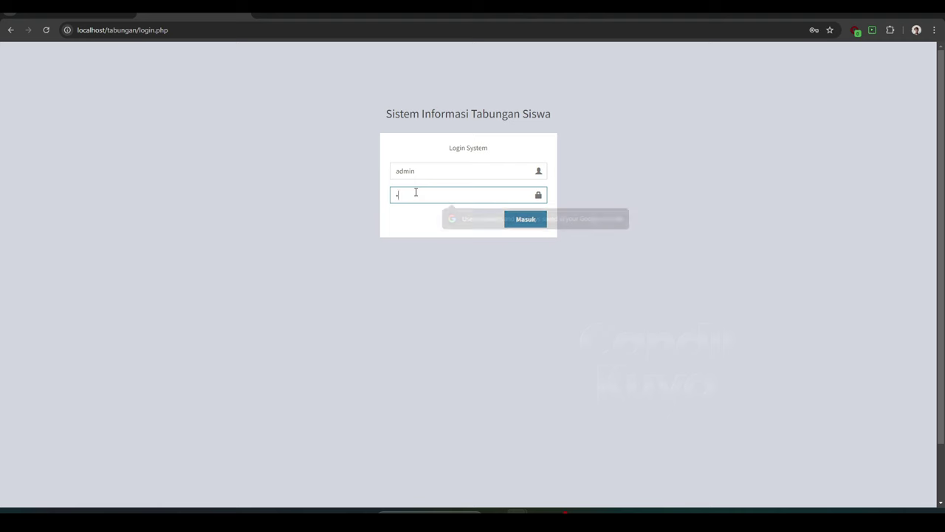
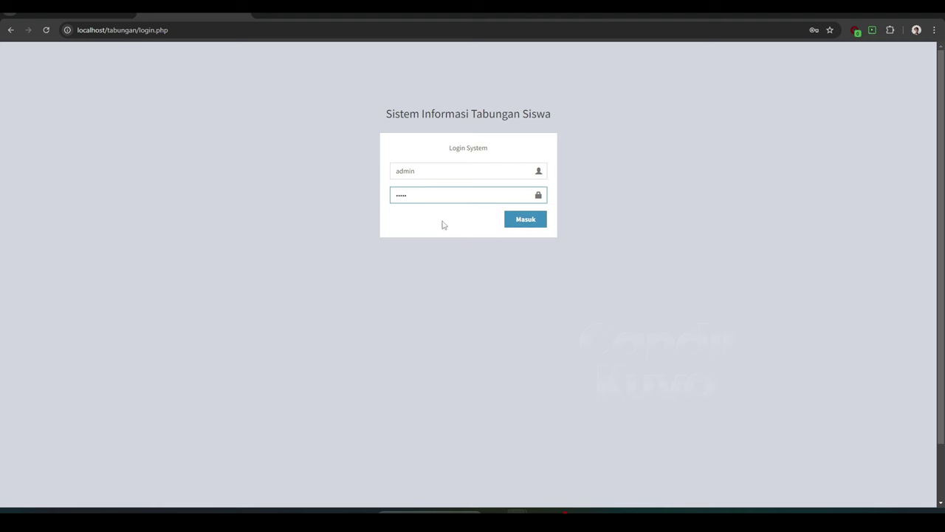
click(531, 224)
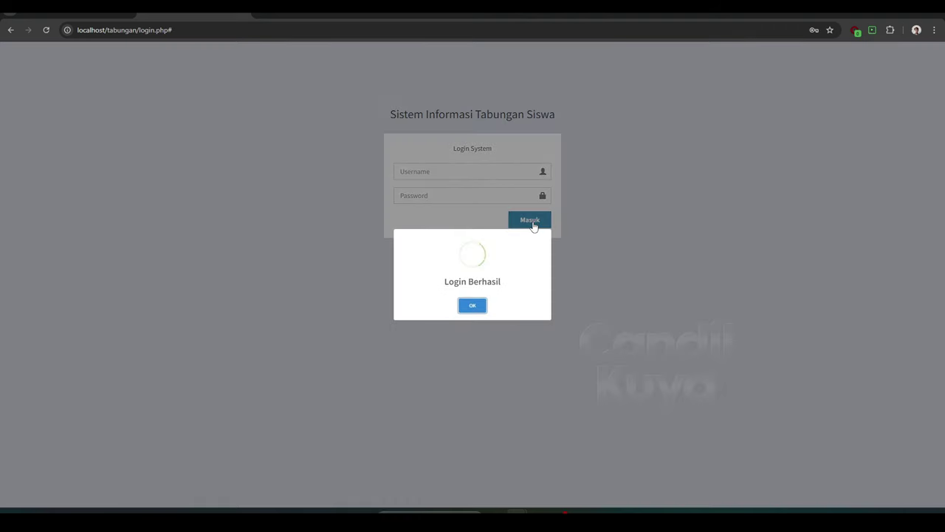
Dismiss the login message and view the Master Data student and class lists.
click(480, 306)
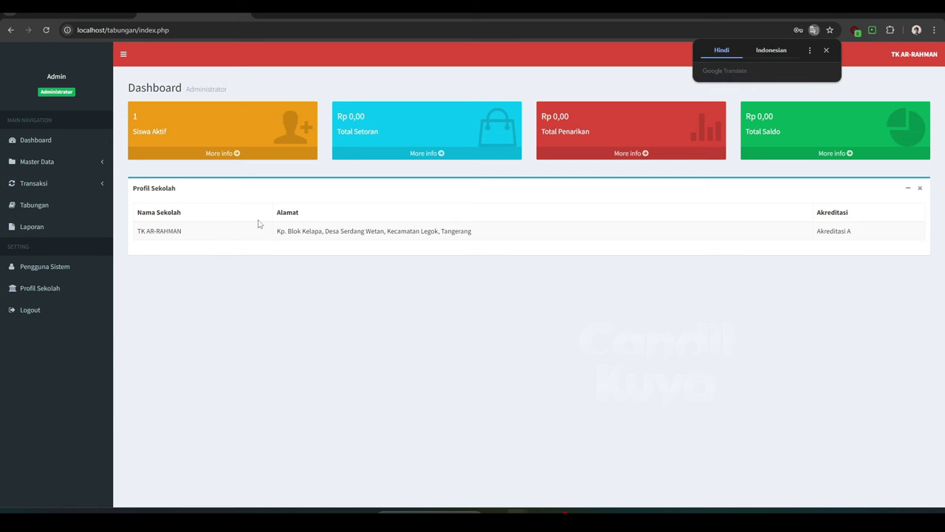
click(80, 164)
click(70, 181)
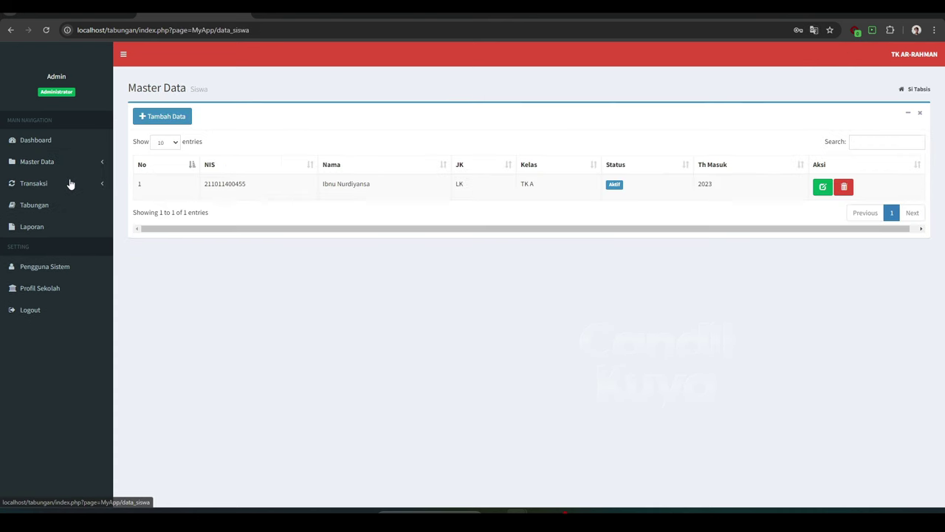
click(74, 164)
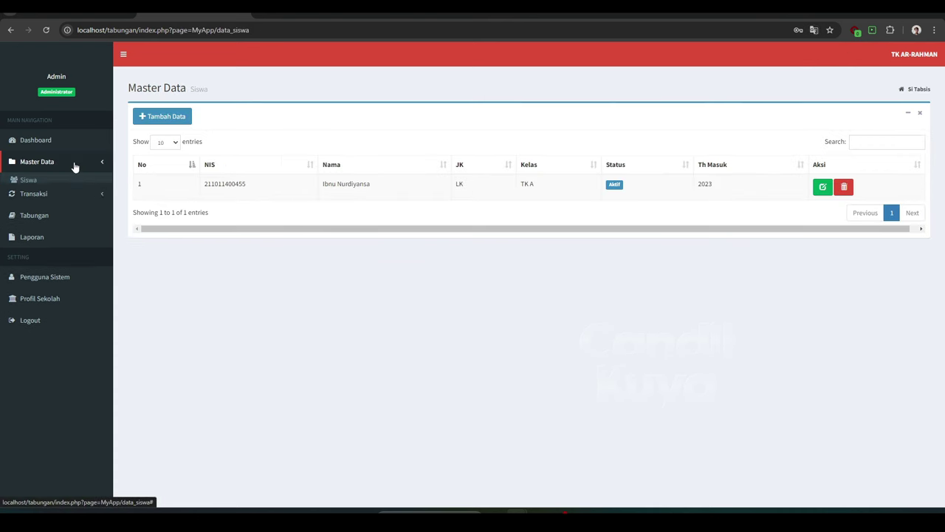
click(59, 200)
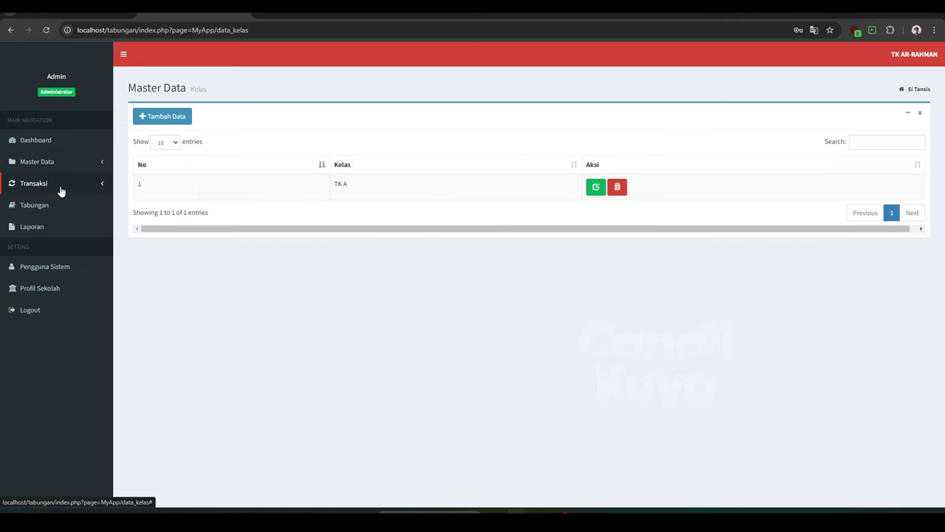
Browse the deposits, withdrawals and cash info pages and the periodic report.
click(61, 188)
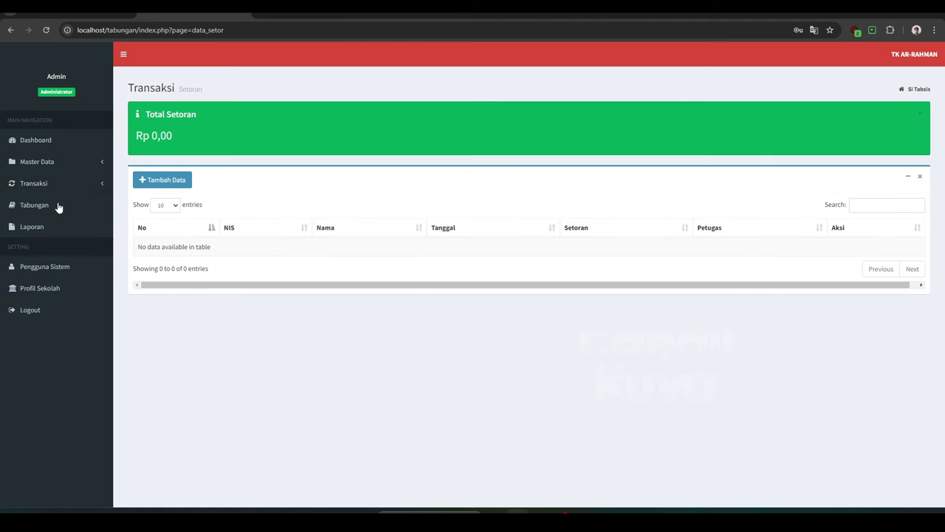
click(62, 185)
click(54, 218)
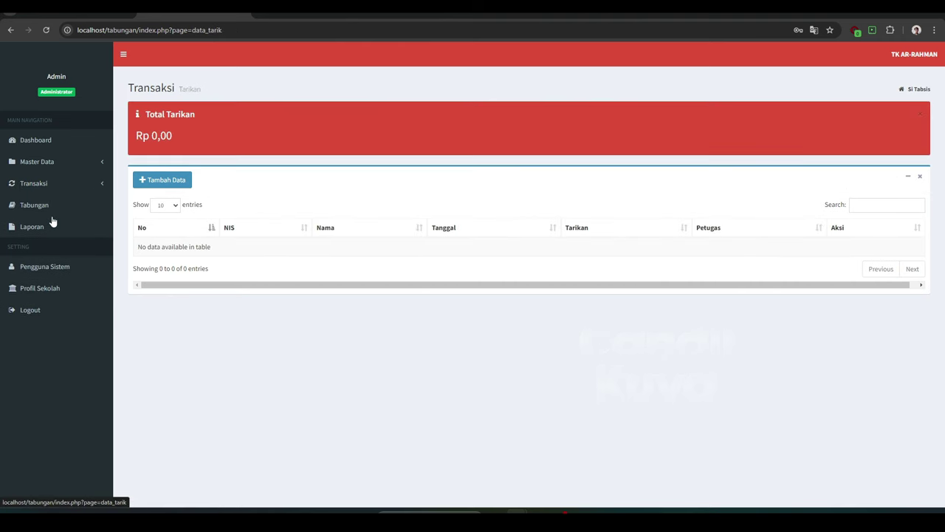
click(65, 189)
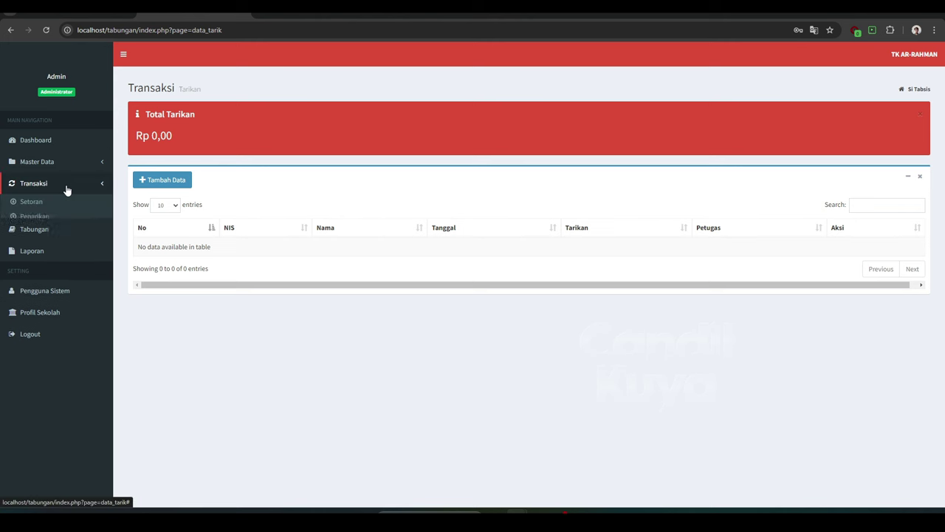
click(54, 232)
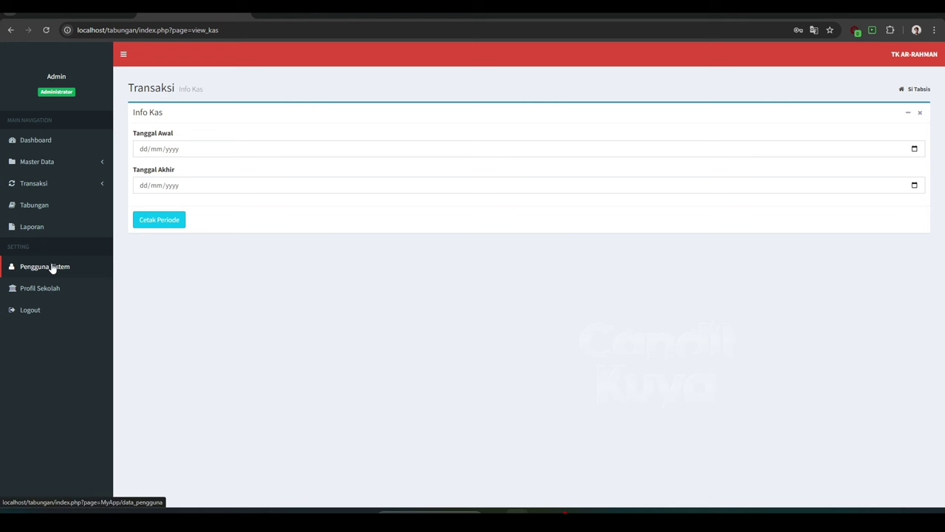
click(49, 233)
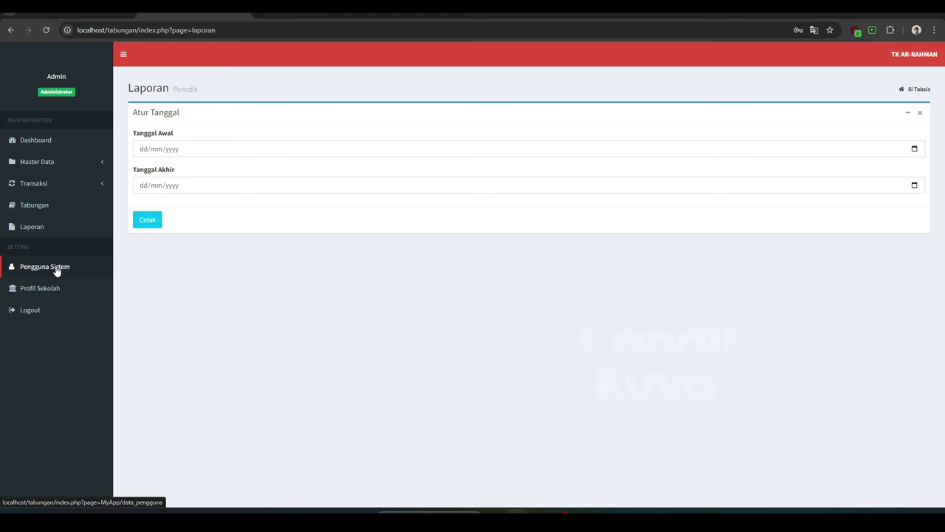
View the system users list and the Profil Sekolah page.
click(56, 271)
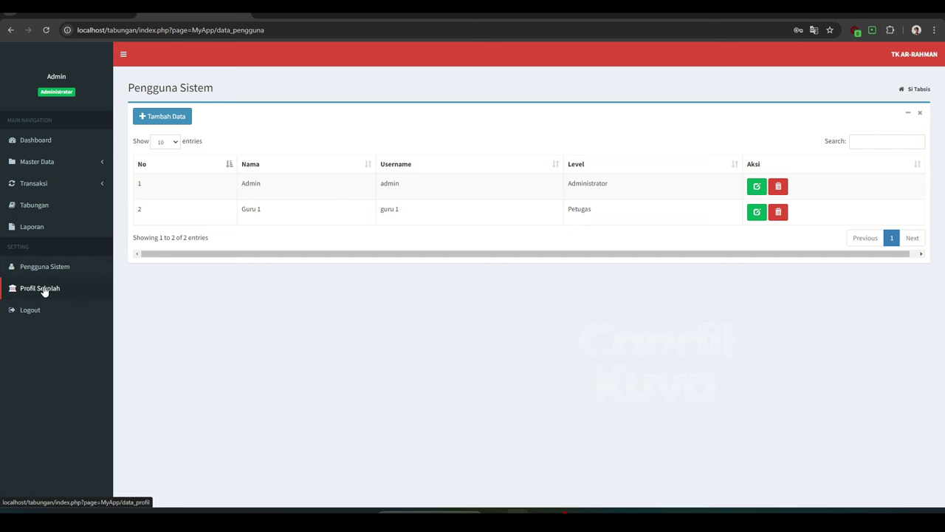
click(44, 290)
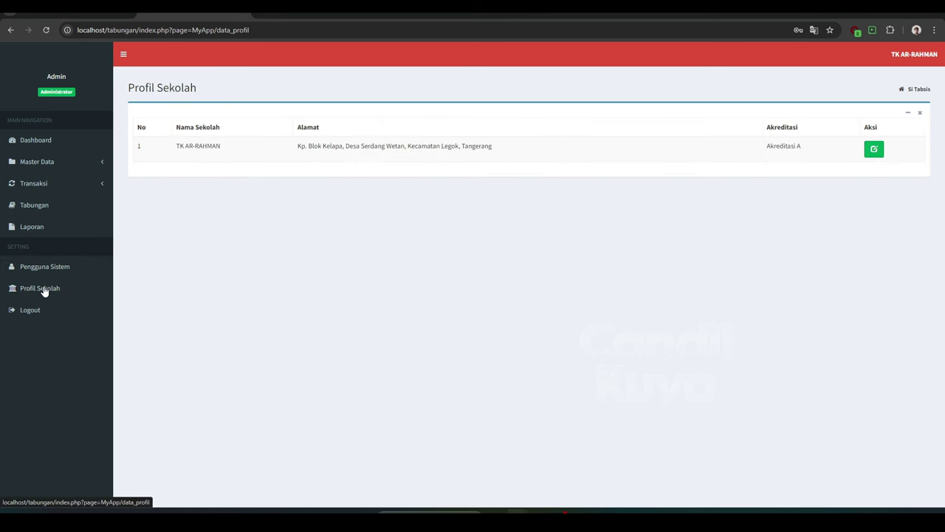
click(54, 163)
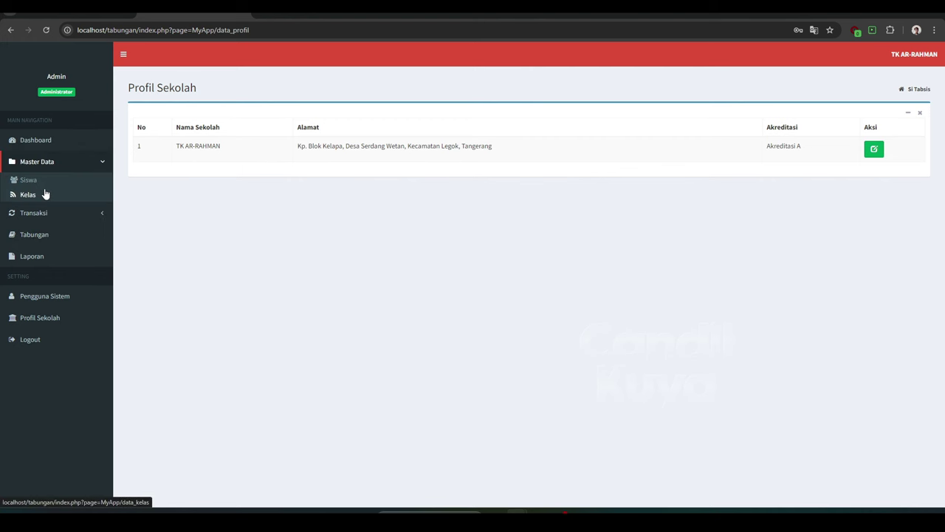
Add and save a new class named TK B in Master Data > Kelas.
click(44, 195)
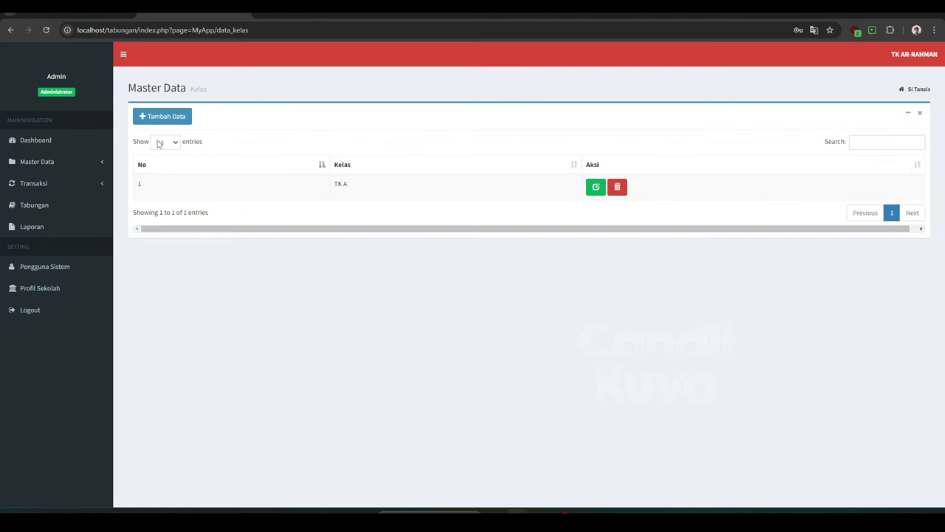
click(159, 118)
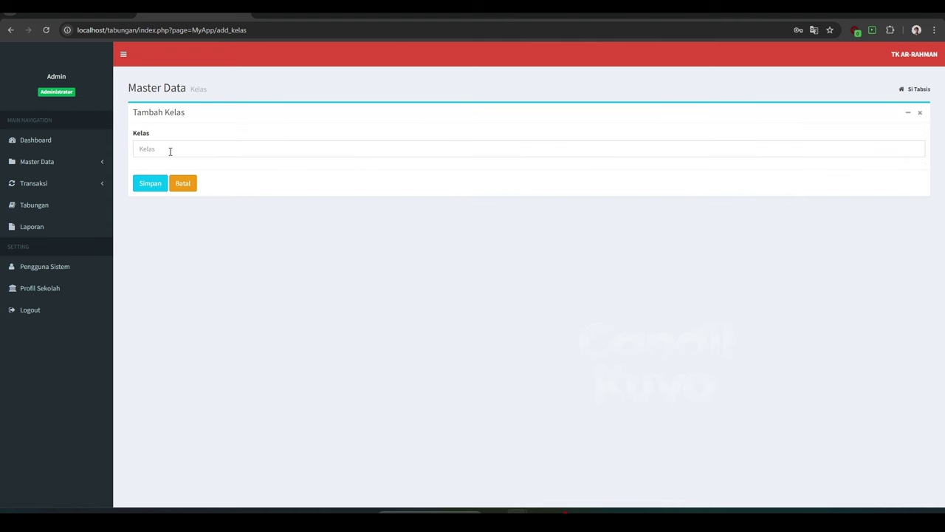
click(170, 150)
text(TK B)
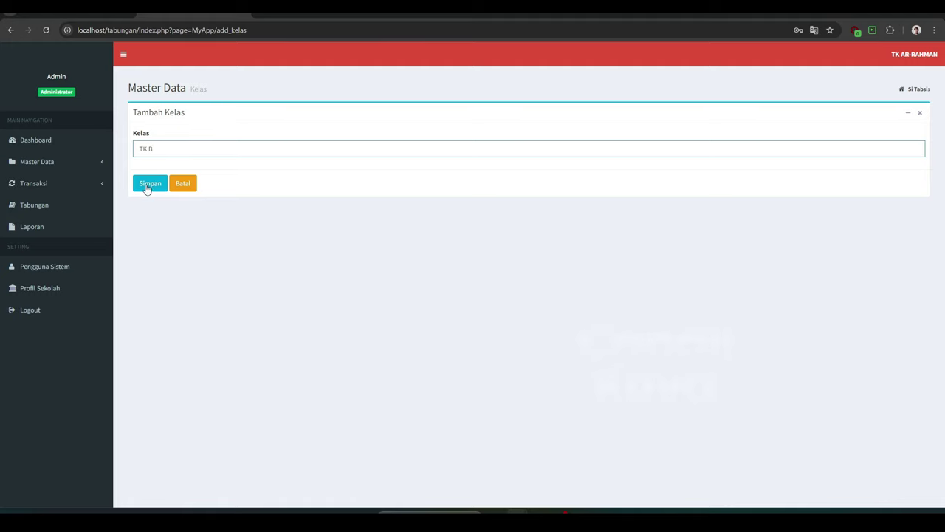
click(147, 186)
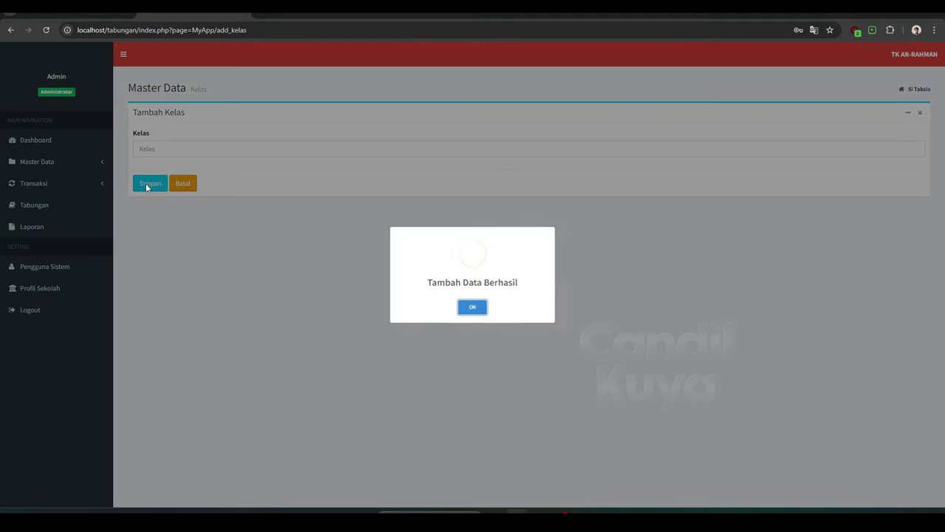
click(461, 304)
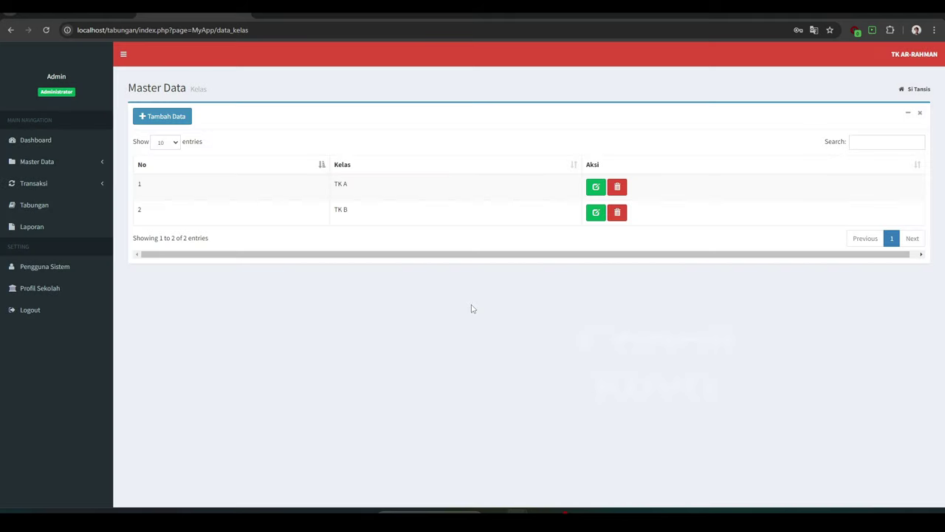
click(51, 166)
Start a new student record, entering the student ID number and full name.
click(28, 181)
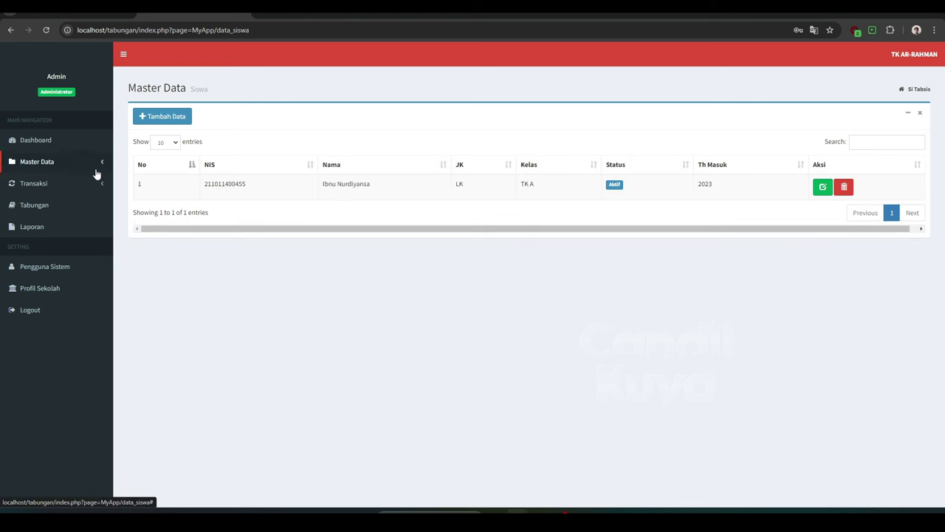
click(167, 116)
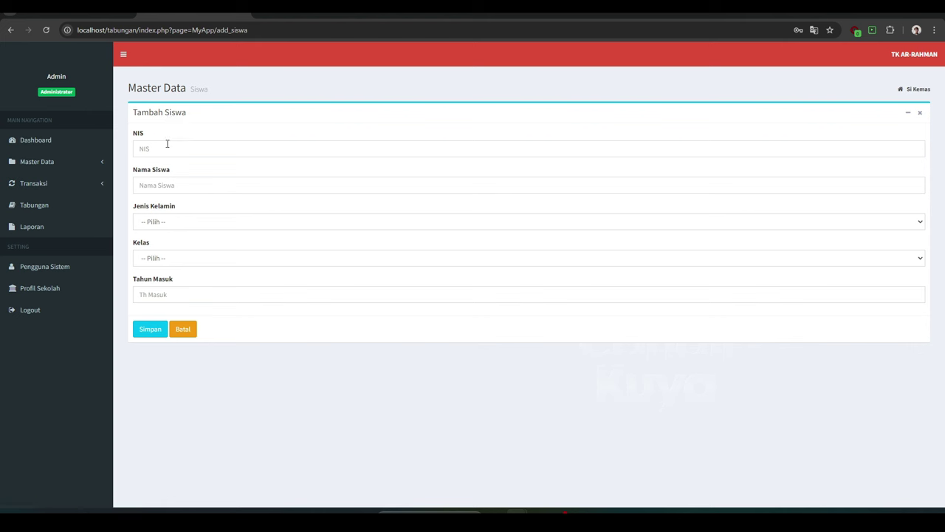
click(167, 147)
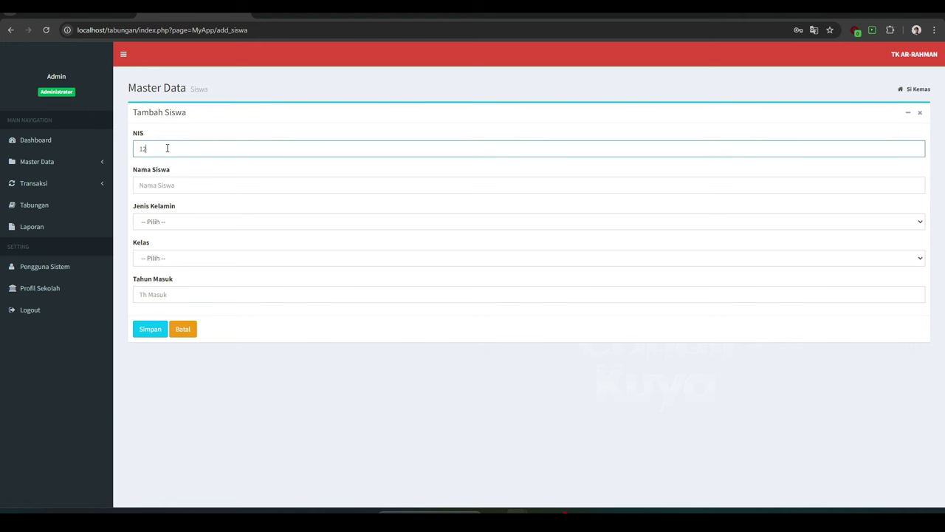
click(156, 185)
text(c)
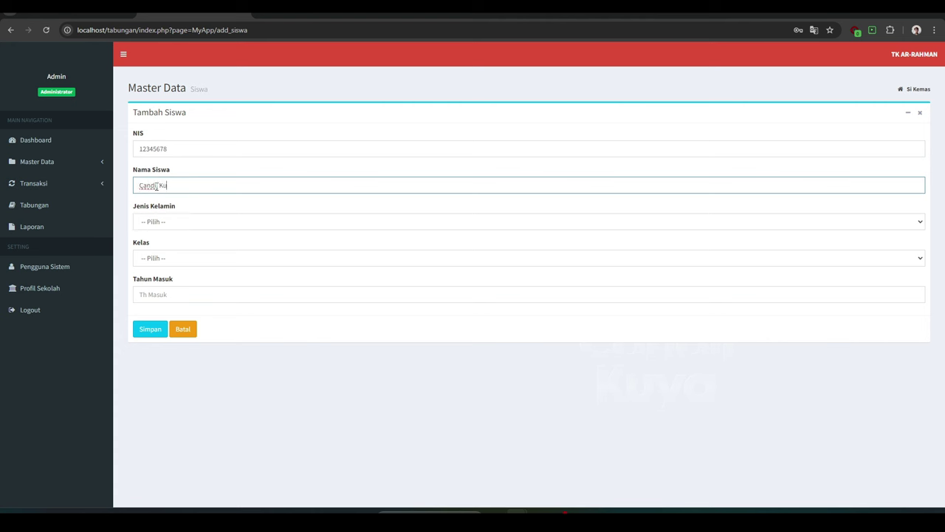
Set gender LK, class TK B and entry year 2024, then save the student.
click(168, 222)
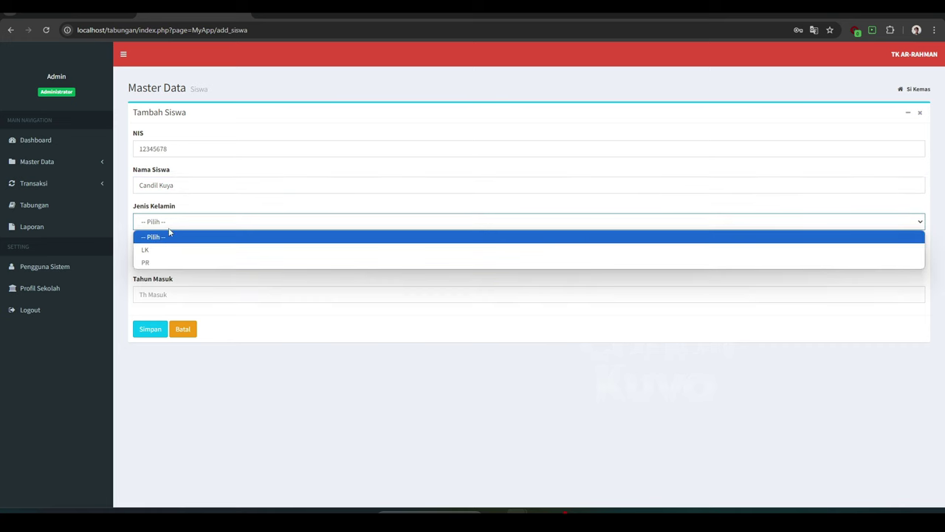
click(167, 249)
click(170, 258)
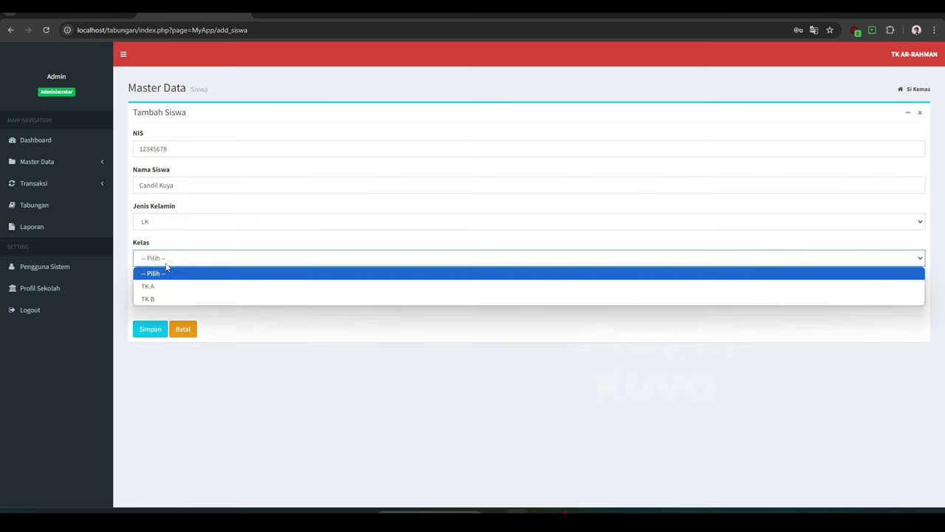
click(162, 299)
click(160, 297)
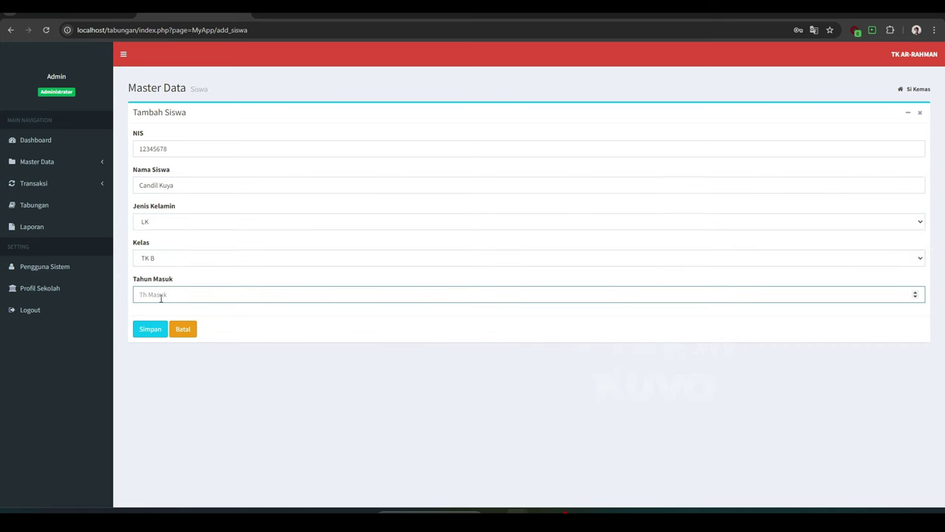
text(2024)
click(151, 329)
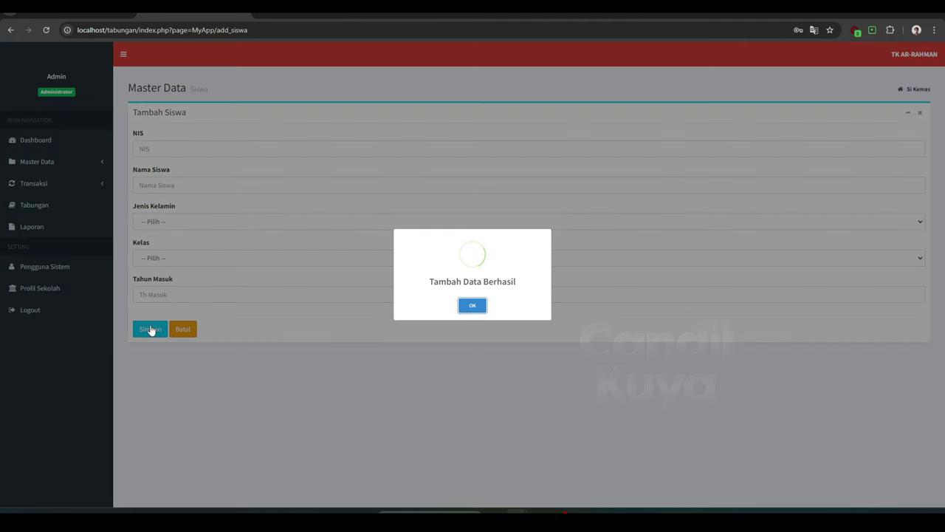
click(470, 305)
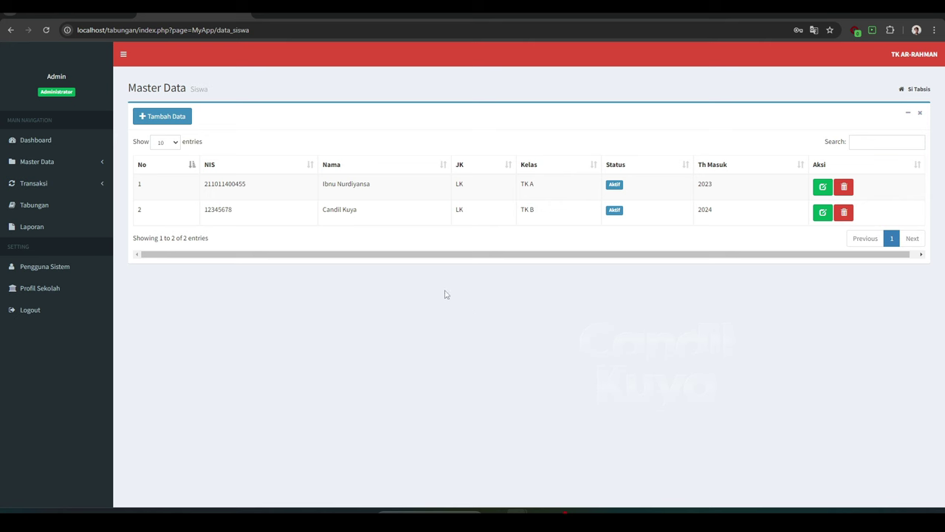
In Transaksi > Setoran, deposit Rp 200.000 for the new student.
click(47, 162)
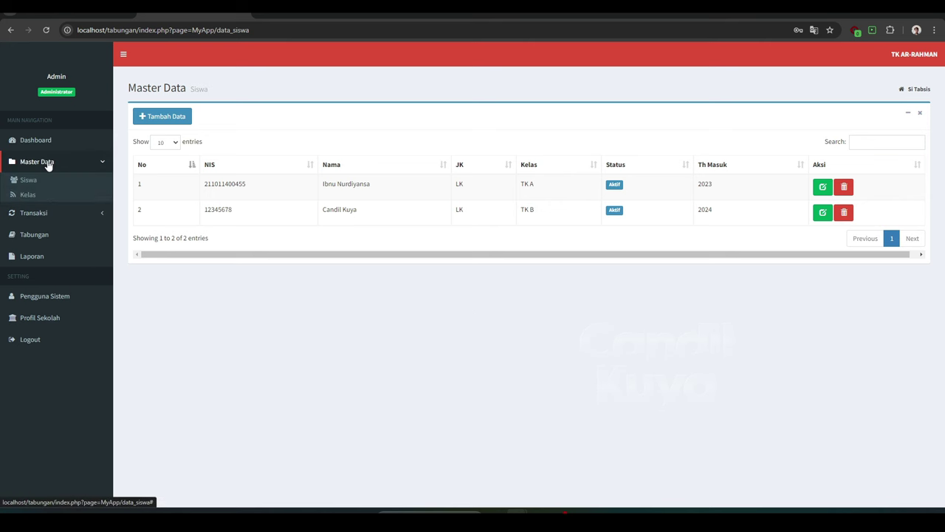
click(44, 212)
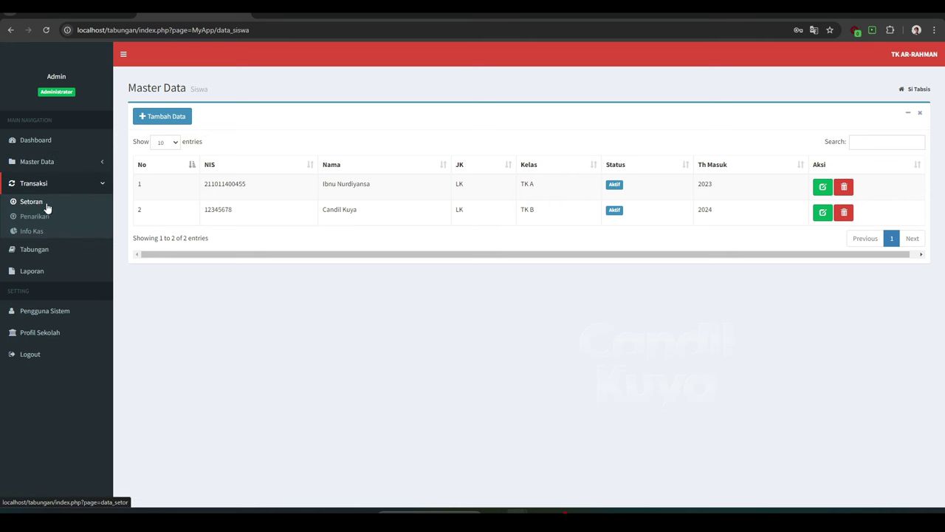
click(46, 204)
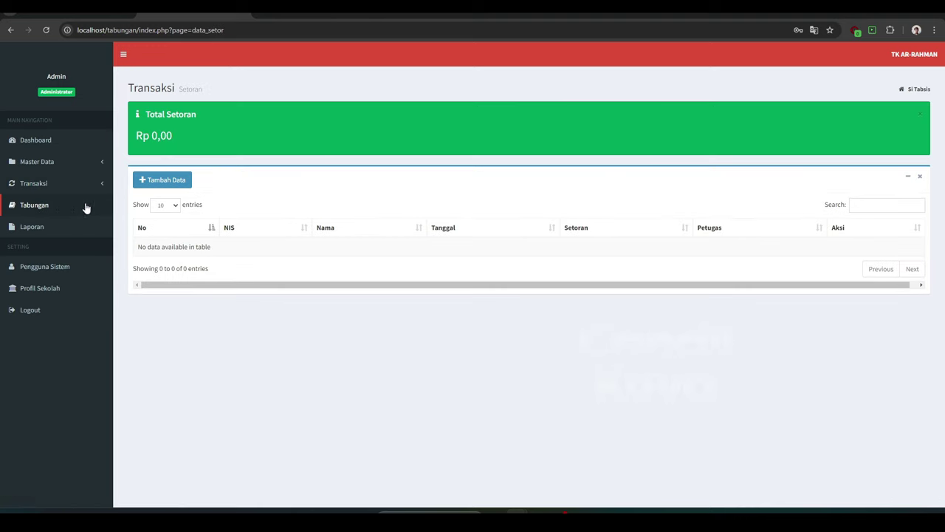
click(164, 186)
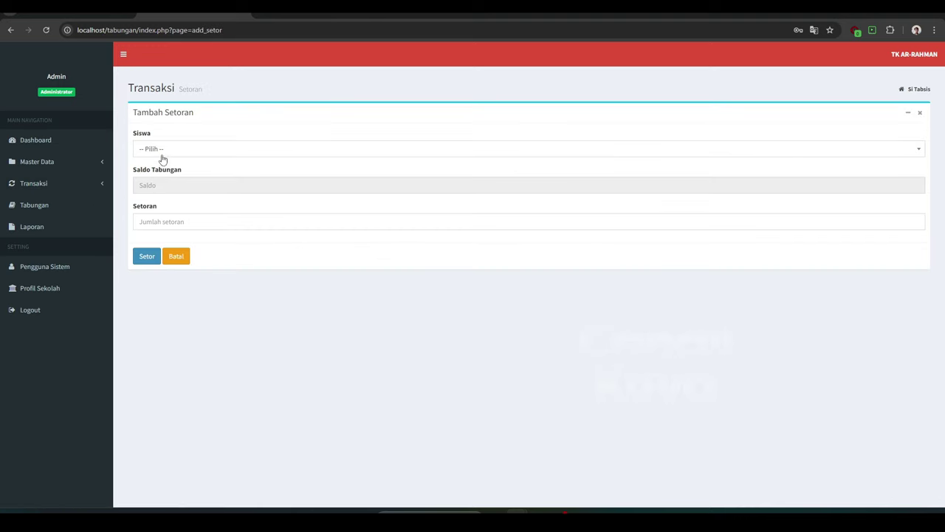
click(162, 154)
click(164, 199)
click(160, 185)
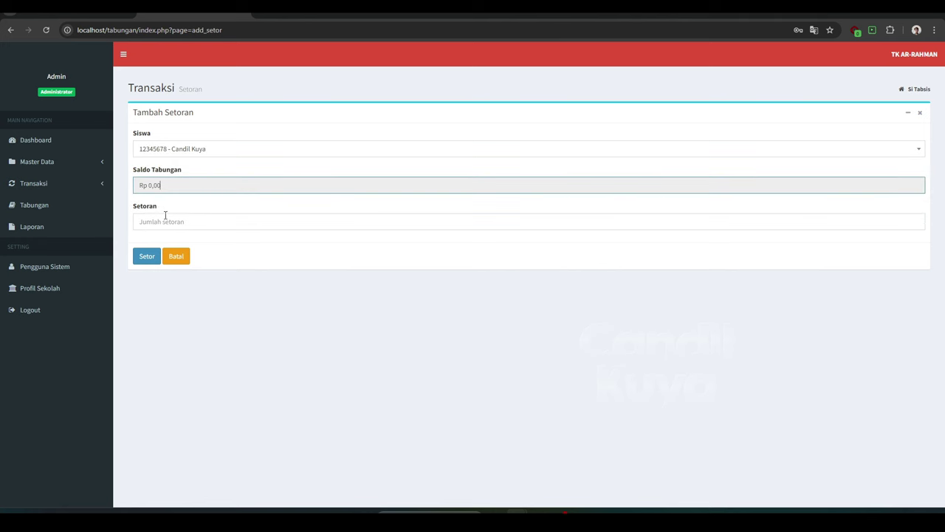
click(165, 222)
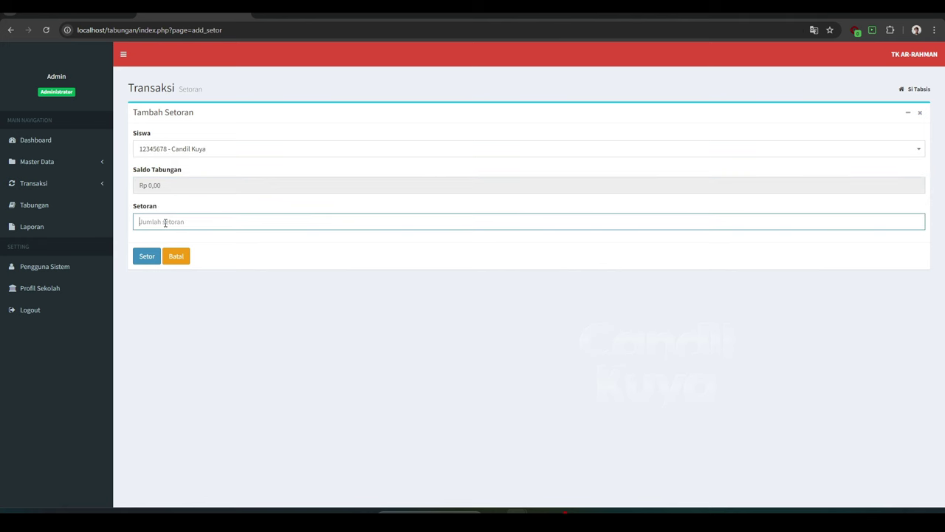
text(200.000)
click(151, 252)
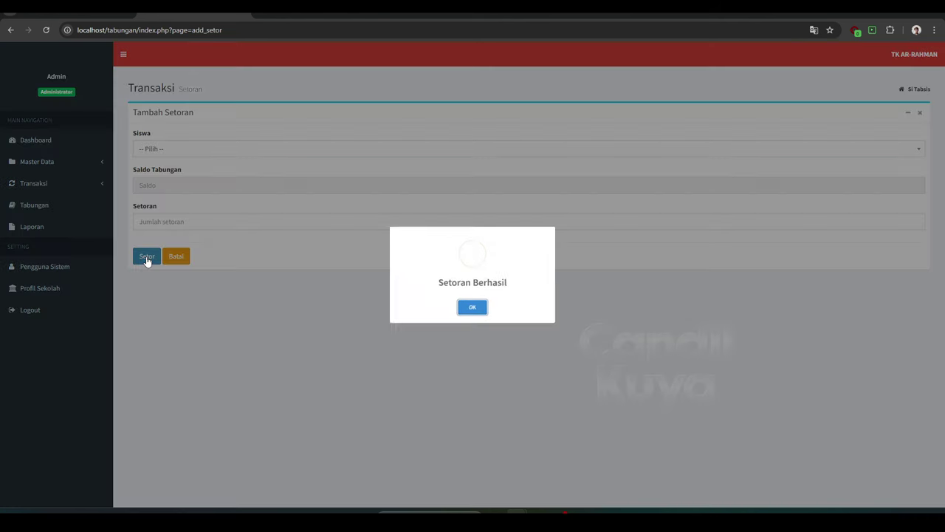
click(472, 305)
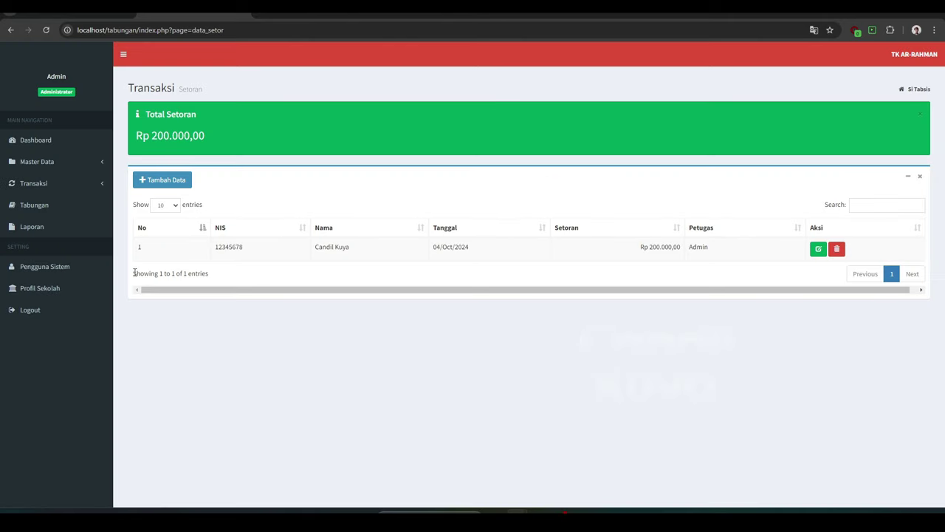
In Transaksi > Penarikan, withdraw Rp 50.000 from the new student's savings.
click(49, 184)
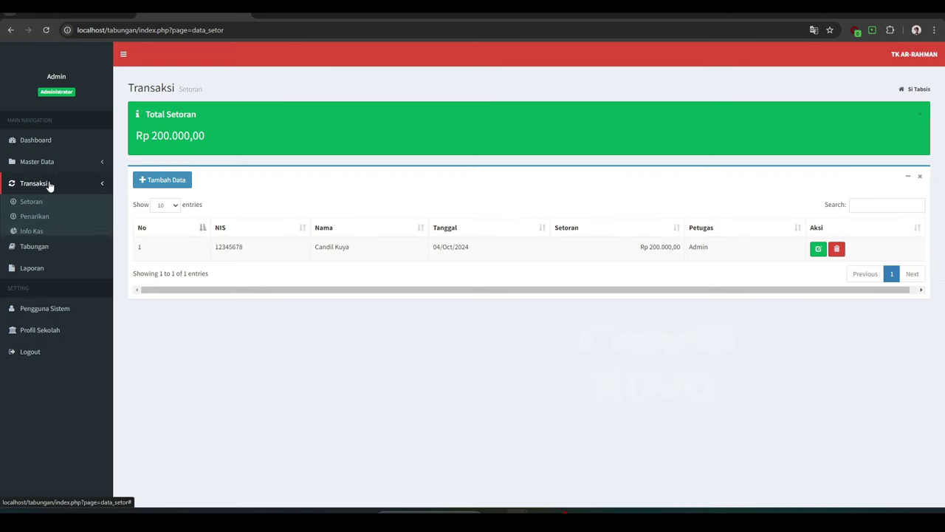
click(50, 217)
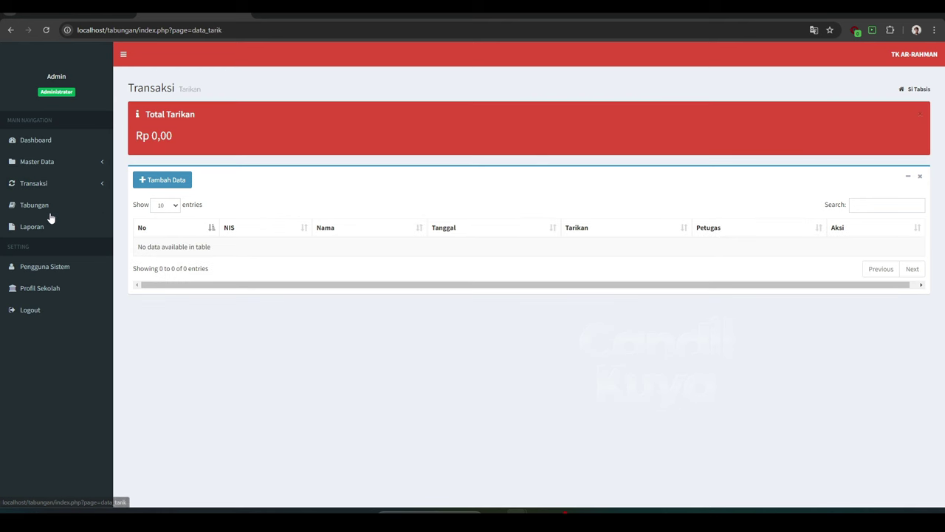
click(159, 184)
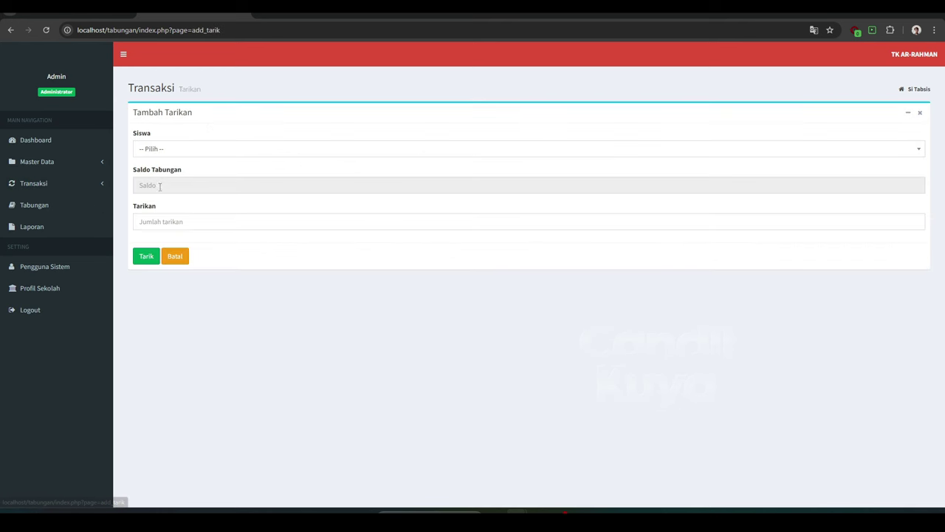
click(166, 151)
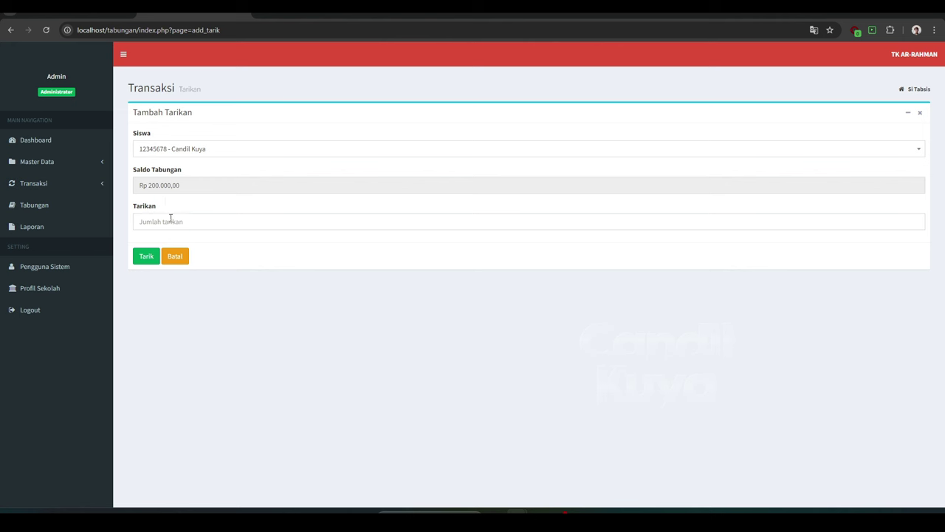
click(170, 221)
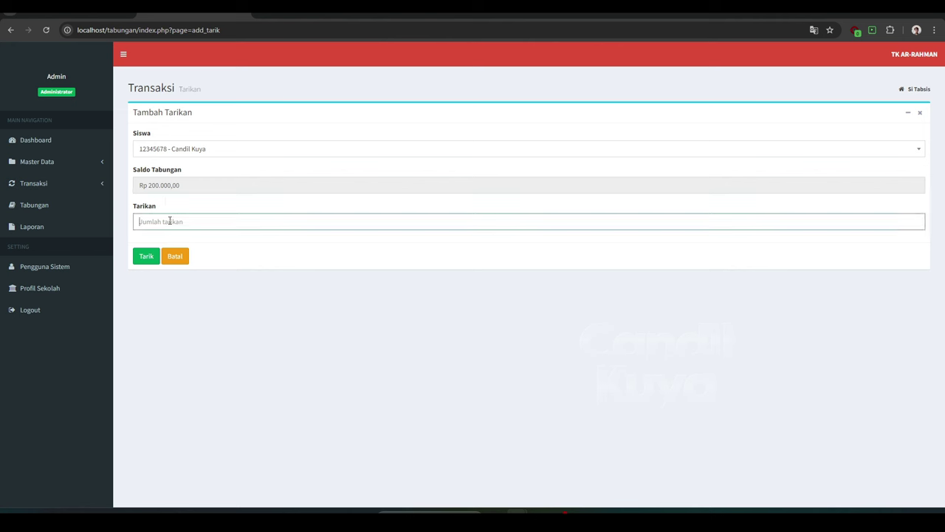
text(50.000)
click(148, 261)
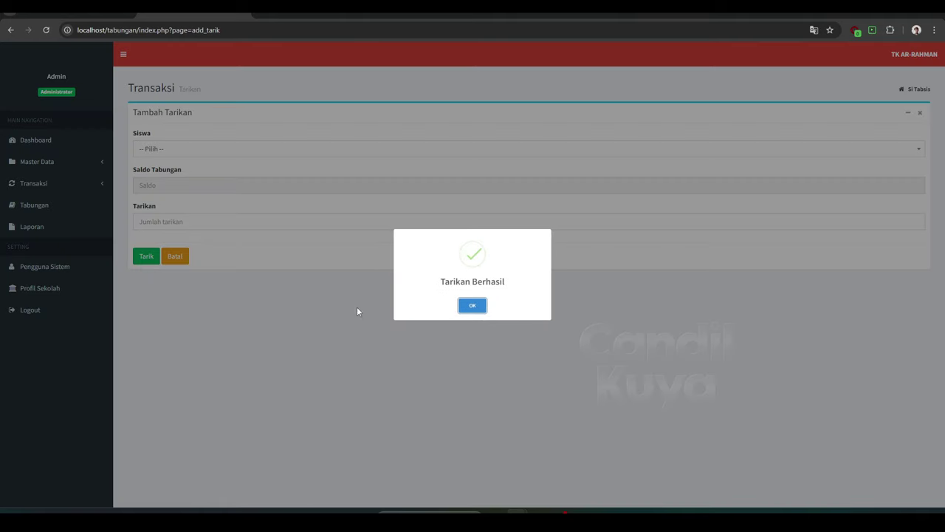
click(467, 307)
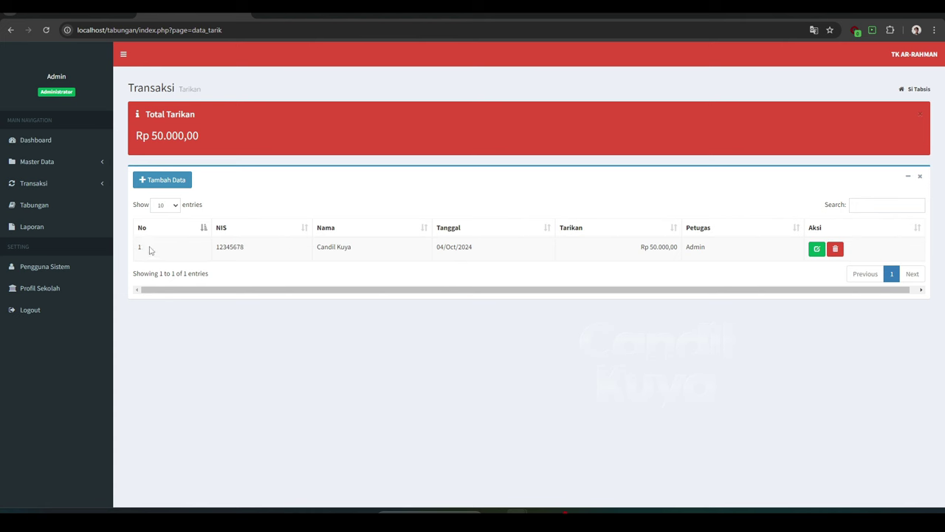
click(45, 184)
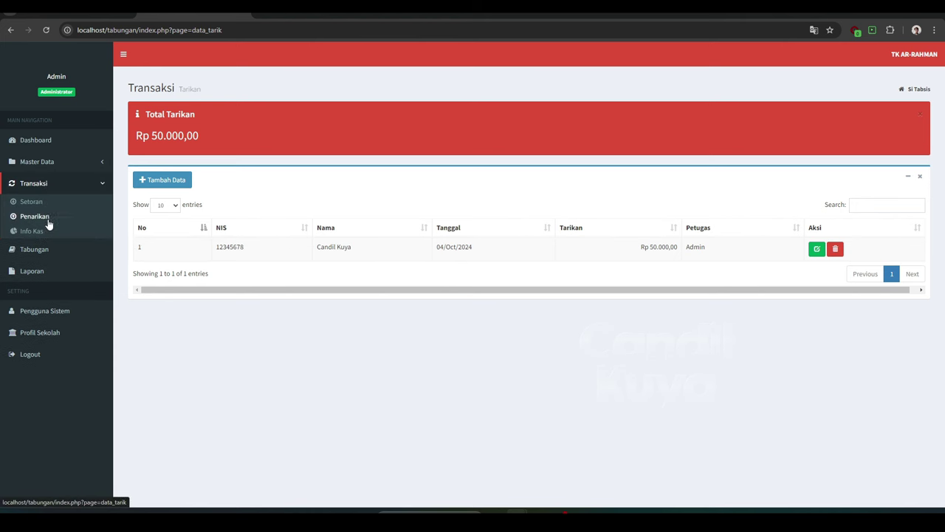
Show the Info Kas cash summary for the period 03/10/2024 to 04/10/2024.
click(46, 231)
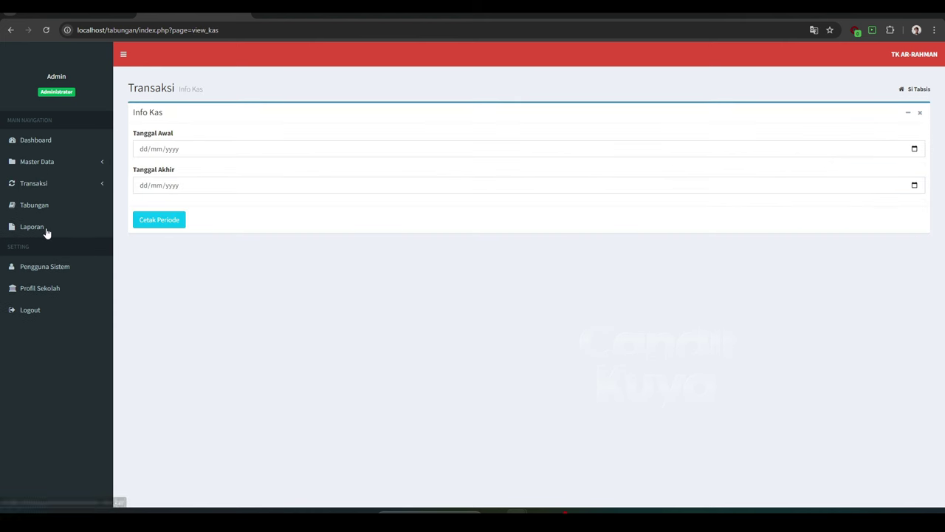
click(160, 150)
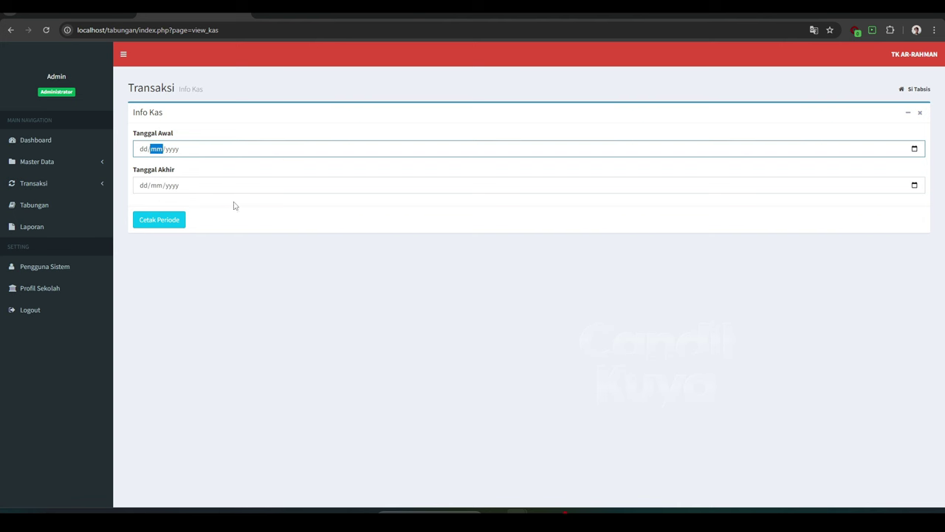
click(914, 149)
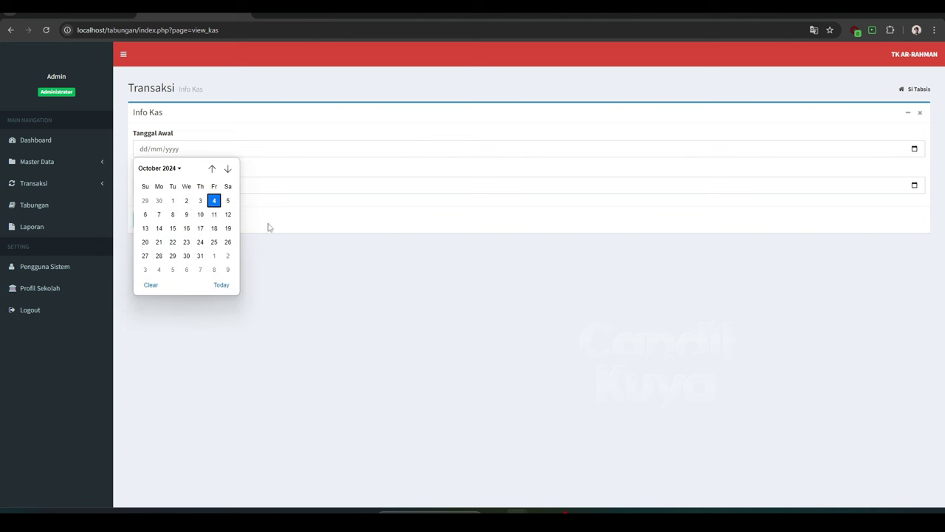
click(199, 202)
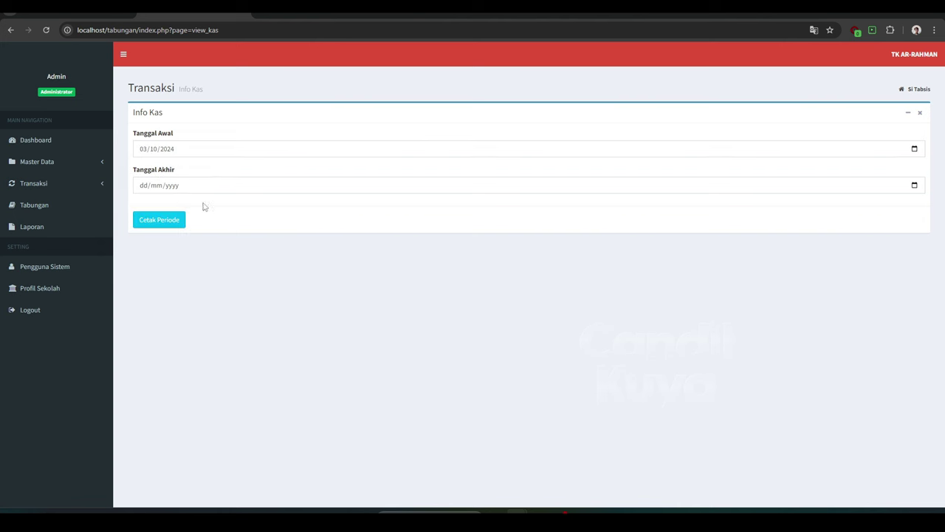
click(915, 186)
click(214, 237)
click(168, 222)
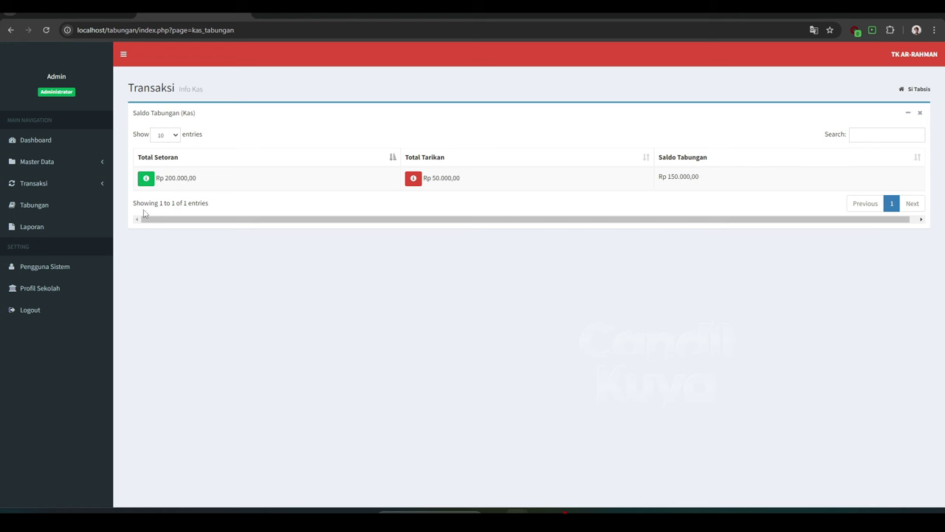
Look up the new student in Tabungan to show their savings history and Rp 150.000 balance.
click(67, 215)
click(185, 152)
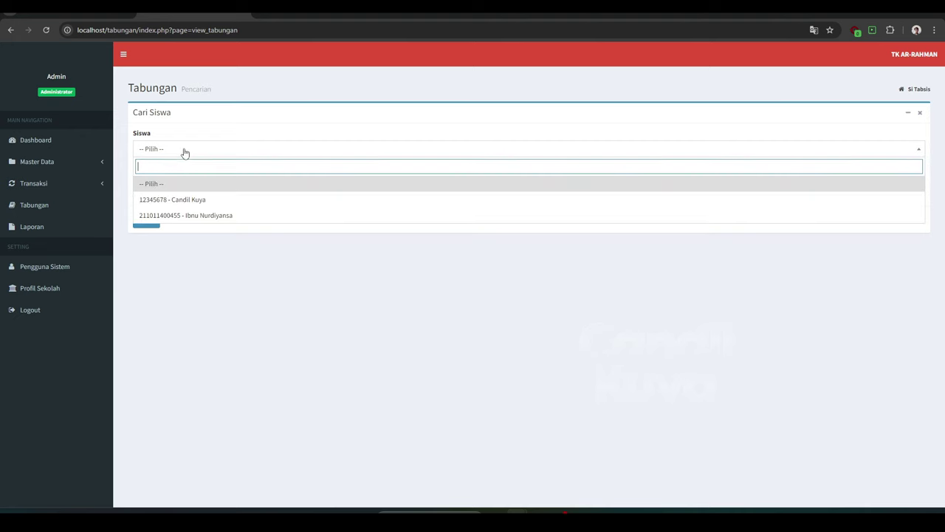
click(184, 200)
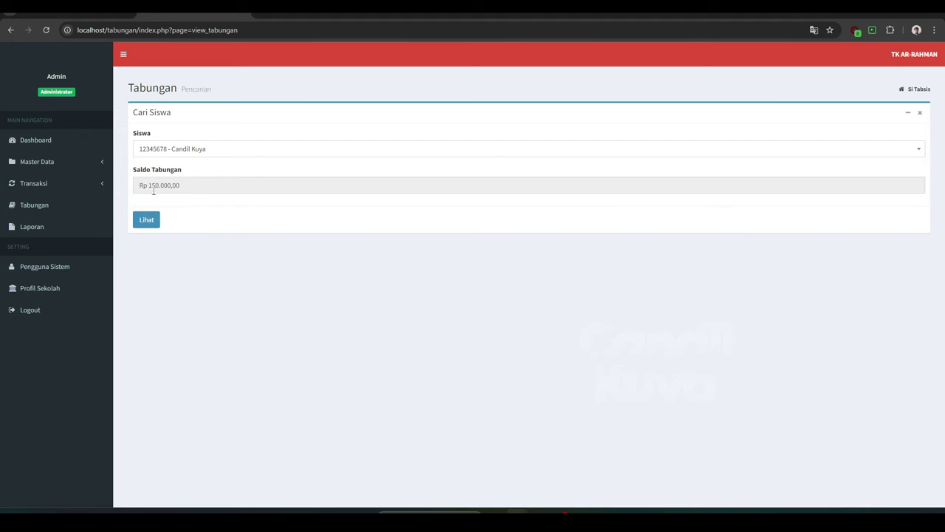
click(153, 188)
click(146, 221)
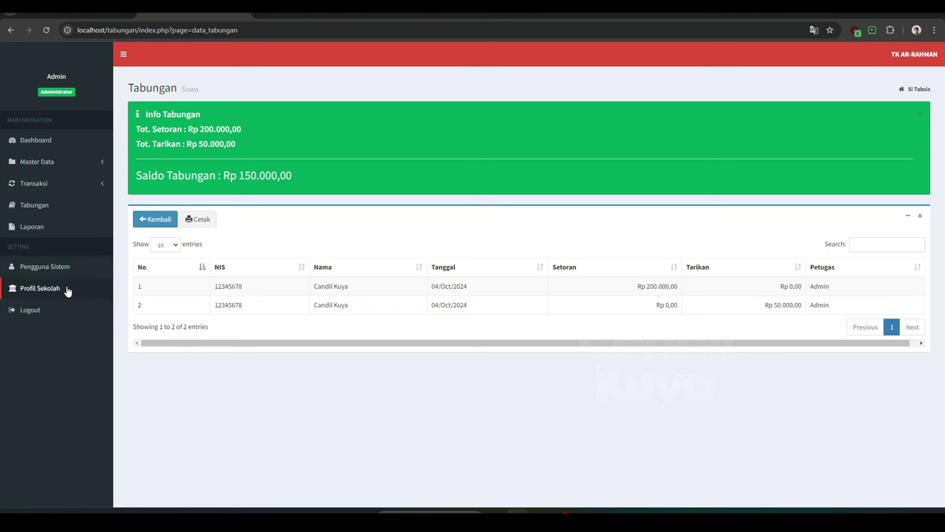
Preview the student's printable savings report without printing, then close the report tab.
click(200, 222)
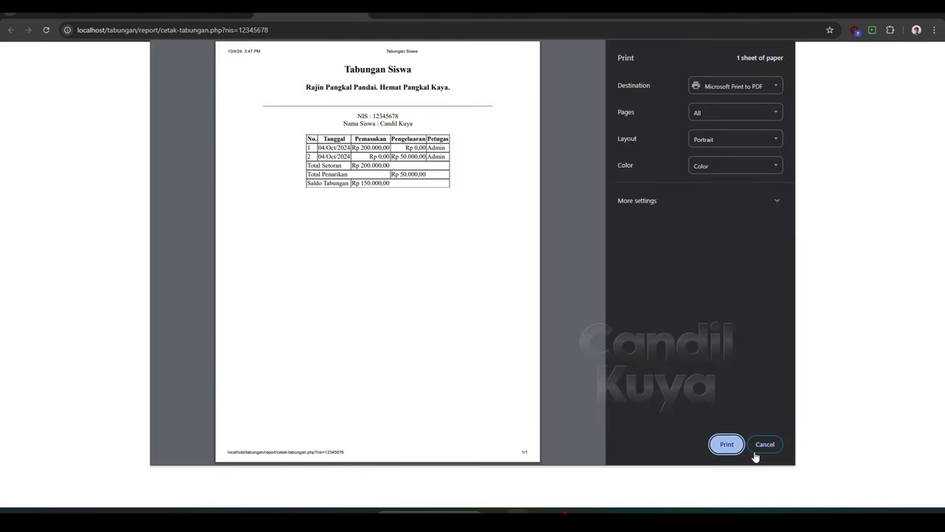
click(765, 444)
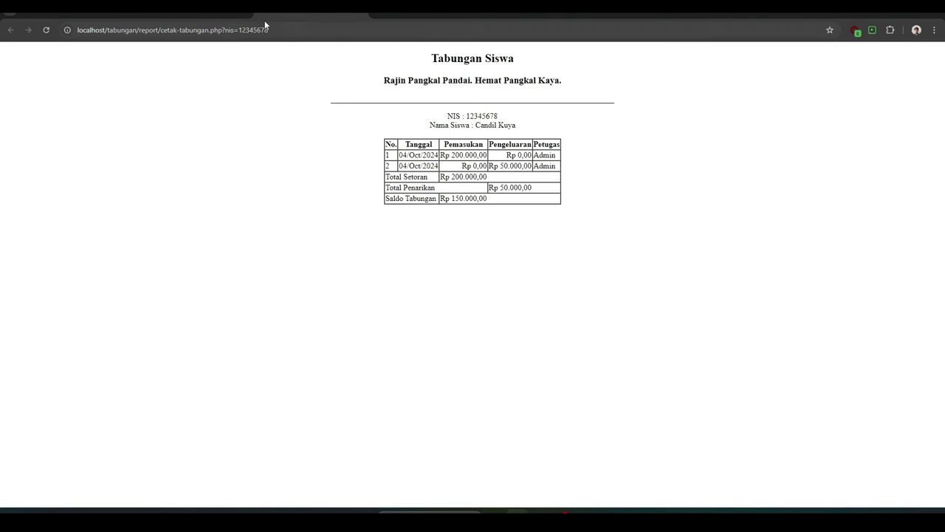
click(362, 14)
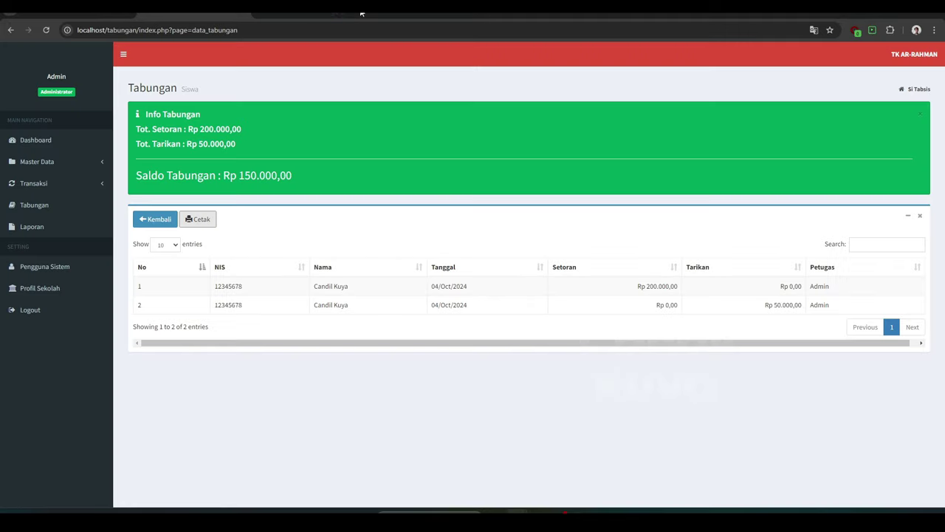
Log out from the sidebar and confirm the exit prompt with OK.
click(40, 323)
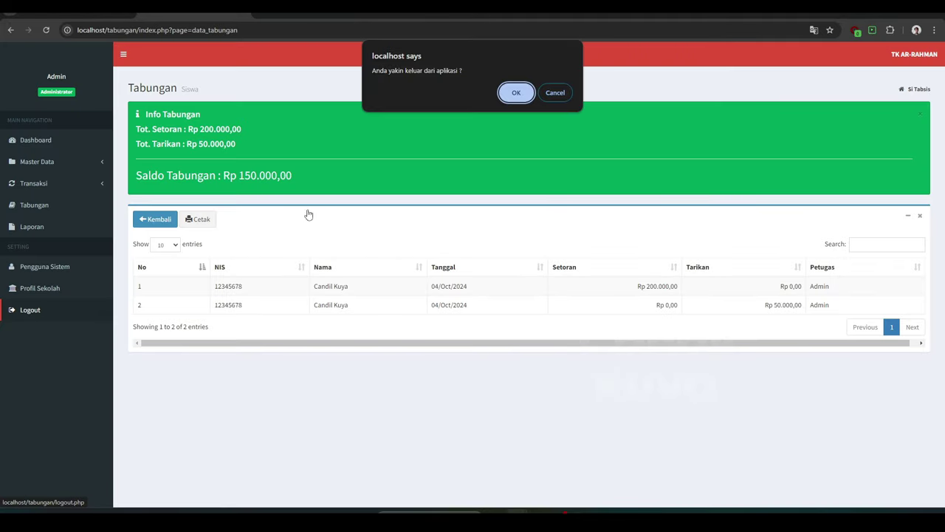
click(516, 93)
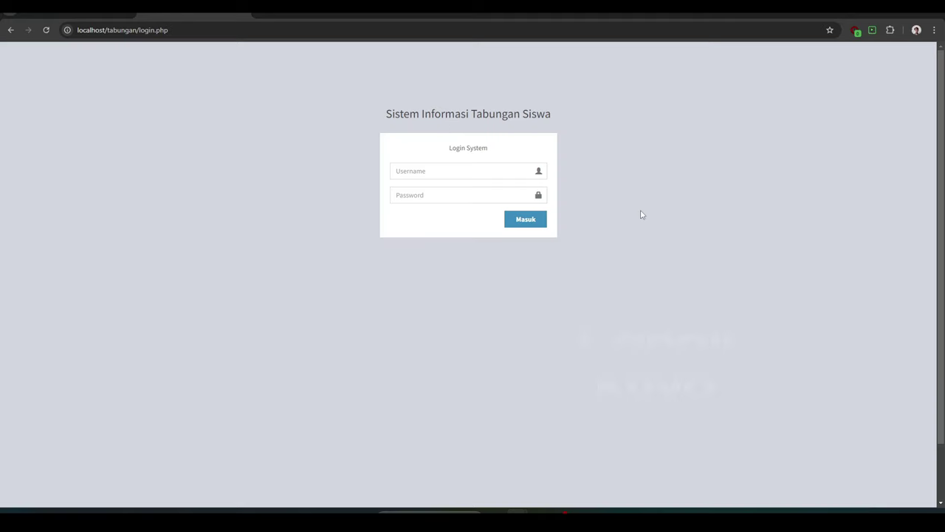